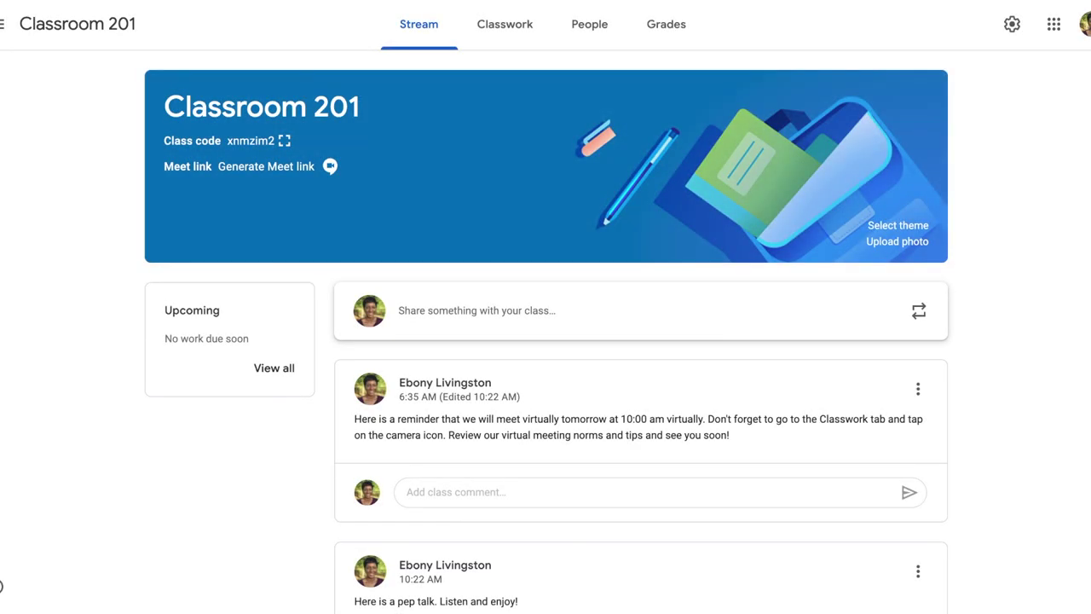
Open the class gradebook and examine the assignment columns, missing grades and student marks across its full width
{"action": "left_click", "coordinate": [675, 30]}
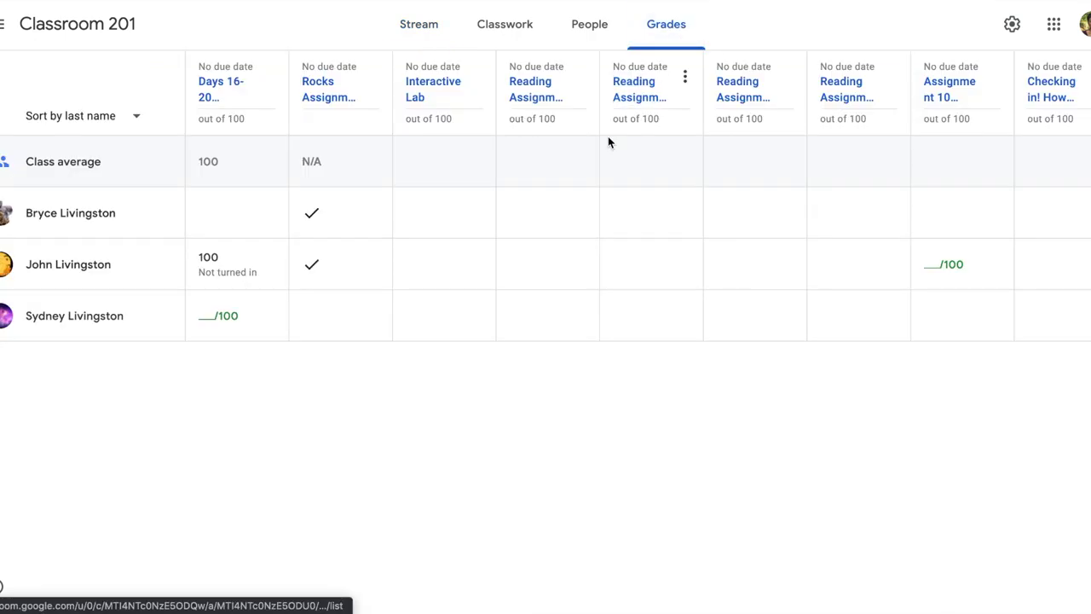
{"action": "scroll", "coordinate": [559, 145], "scroll_direction": "right", "scroll_amount": 8}
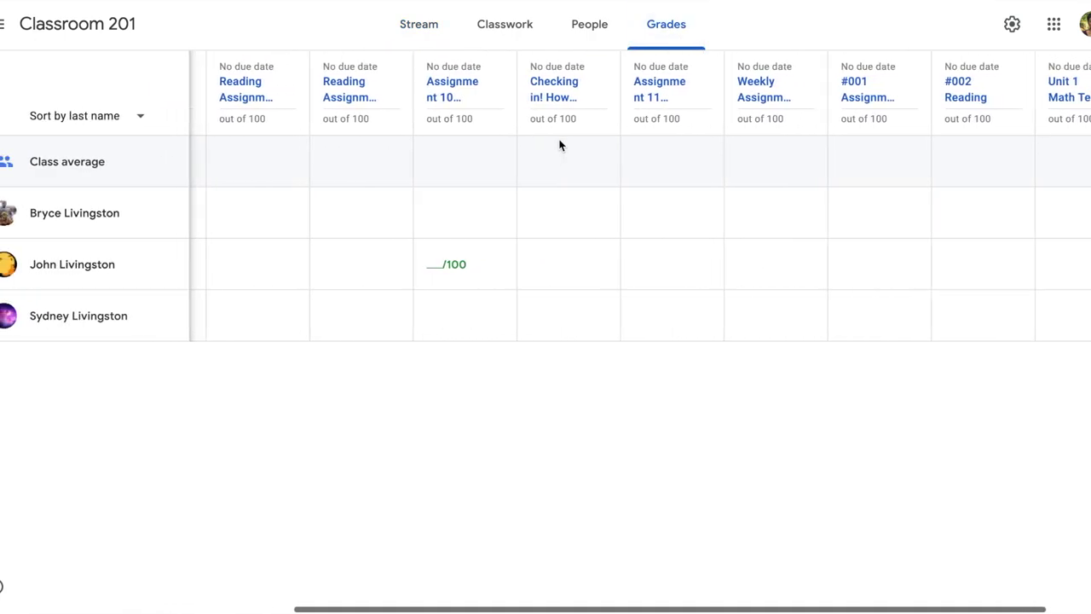
{"action": "scroll", "coordinate": [559, 144], "scroll_direction": "left", "scroll_amount": 8}
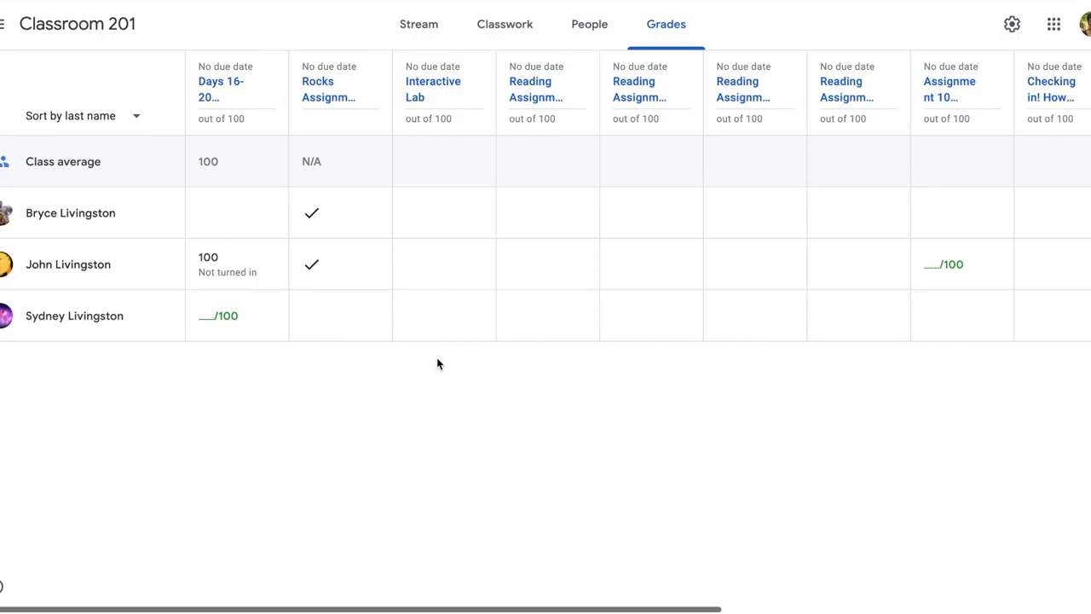
{"action": "scroll", "coordinate": [438, 364], "scroll_direction": "right", "scroll_amount": 1}
{"action": "scroll", "coordinate": [438, 364], "scroll_direction": "left", "scroll_amount": 1}
{"action": "scroll", "coordinate": [498, 316], "scroll_direction": "right", "scroll_amount": 1}
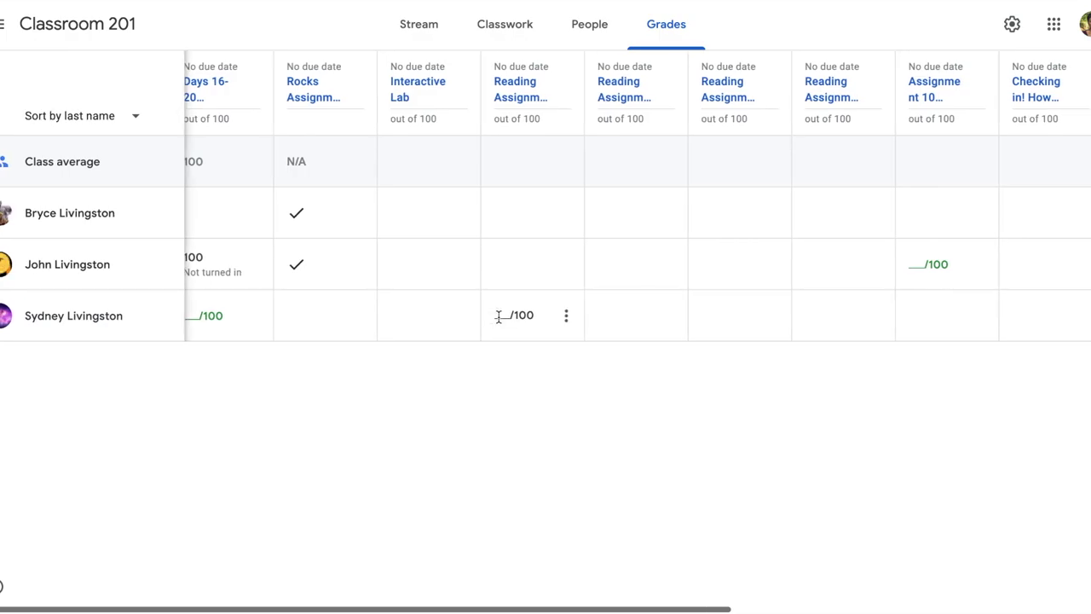
{"action": "scroll", "coordinate": [436, 316], "scroll_direction": "right", "scroll_amount": 1}
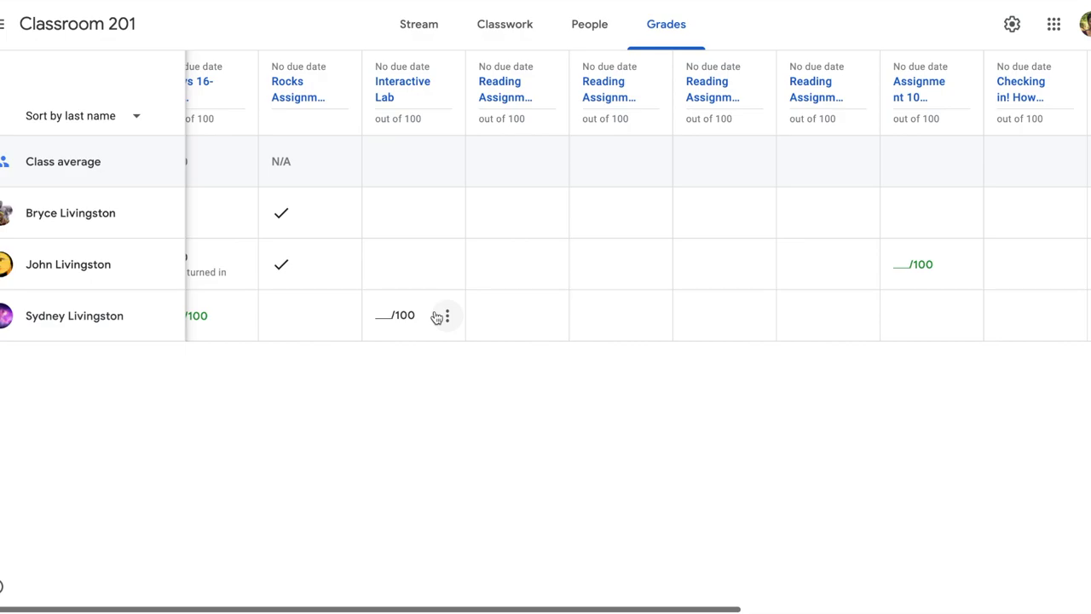
{"action": "scroll", "coordinate": [477, 298], "scroll_direction": "left", "scroll_amount": 2}
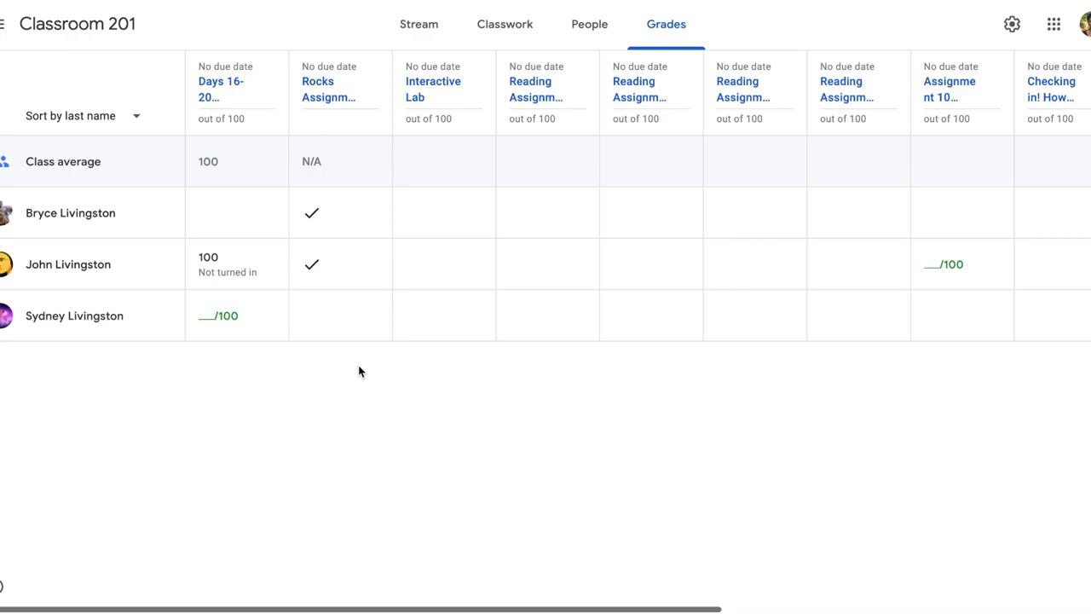
Open the student work for the Days 16-20 assignment, view the status filter choices, and bring up the turned-in submission
{"action": "left_click", "coordinate": [214, 94]}
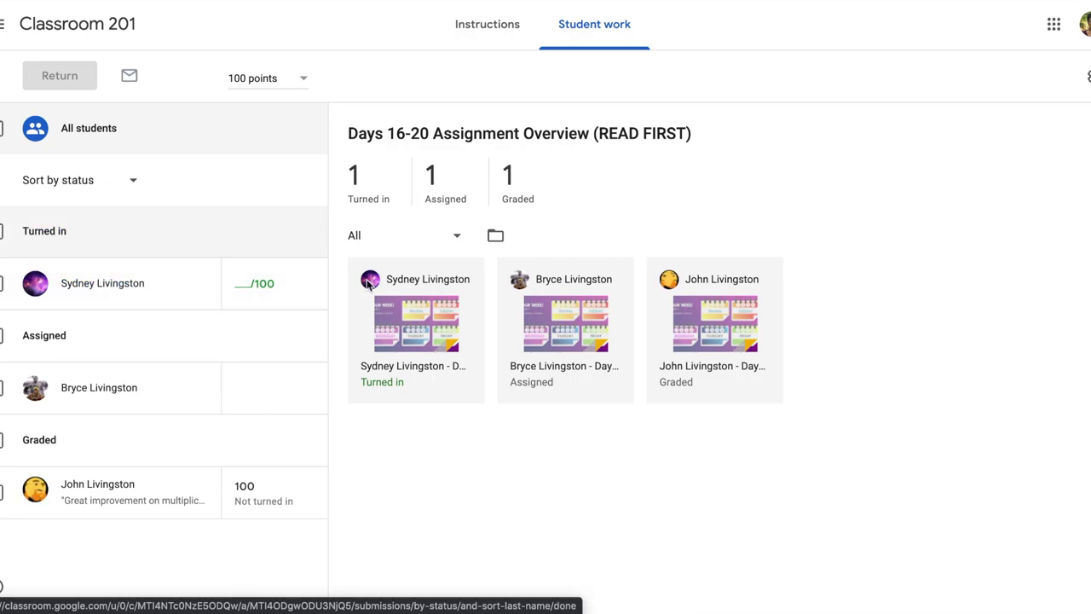
{"action": "left_click", "coordinate": [458, 243]}
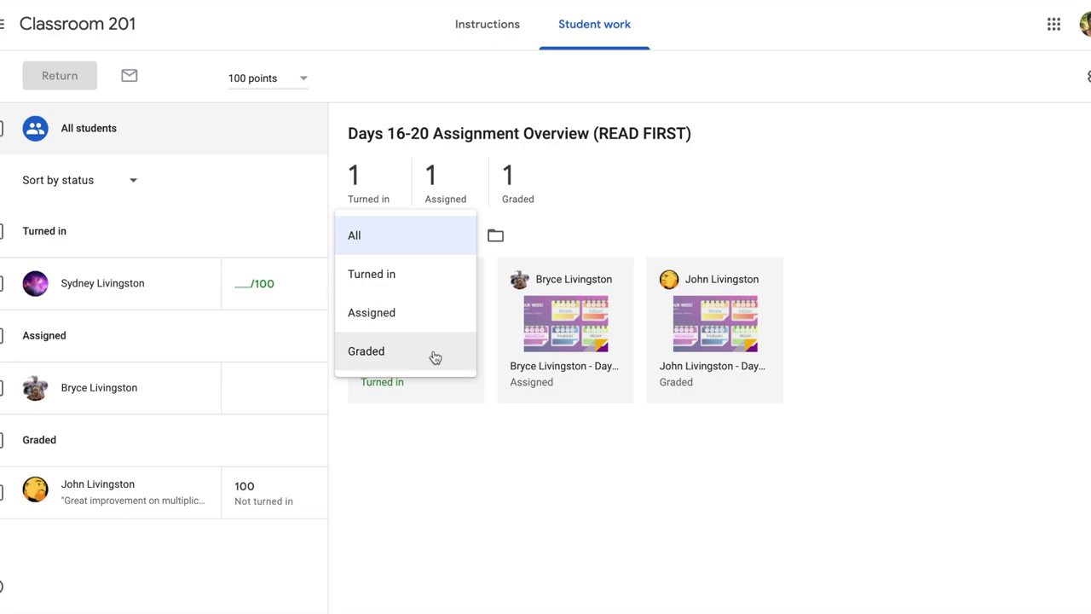
{"action": "left_click", "coordinate": [431, 444]}
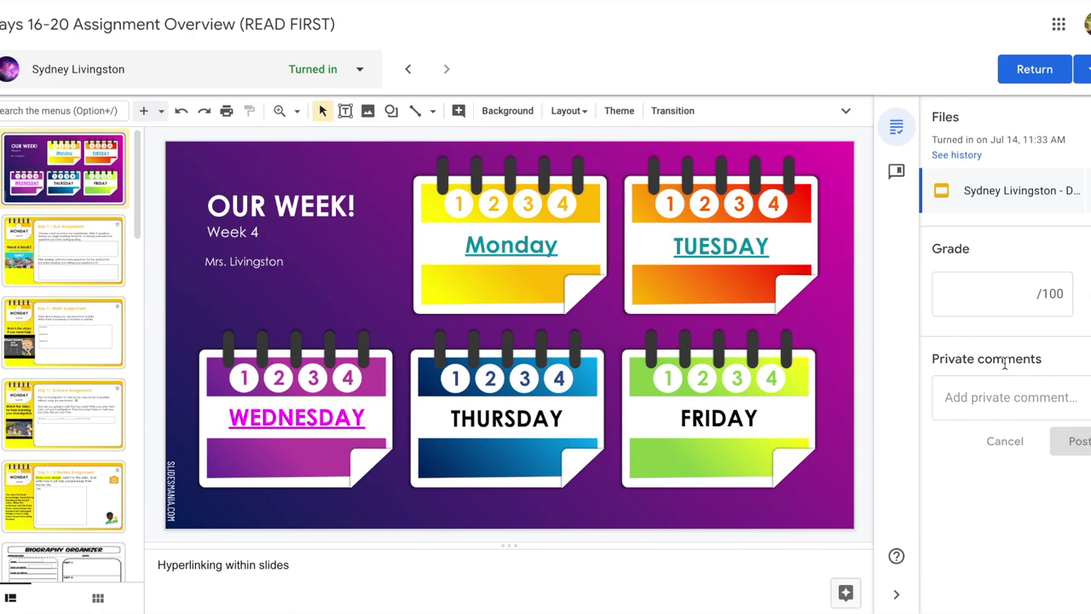
Post the private comment "Wonderful work!" on the turned-in submission
{"action": "left_click", "coordinate": [985, 402]}
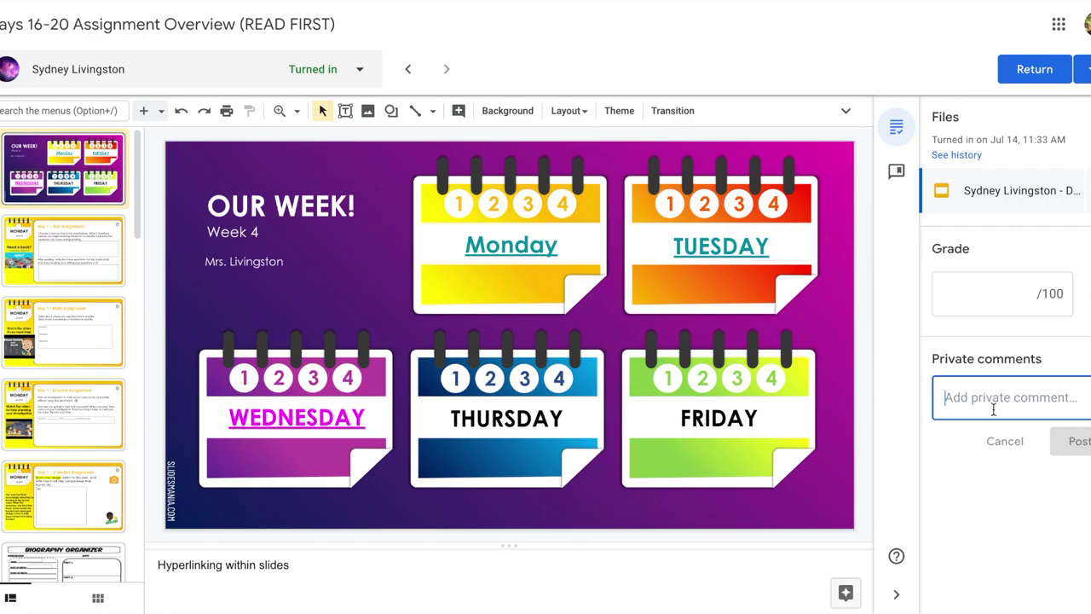
{"action": "type", "text": "Wonderful work!"}
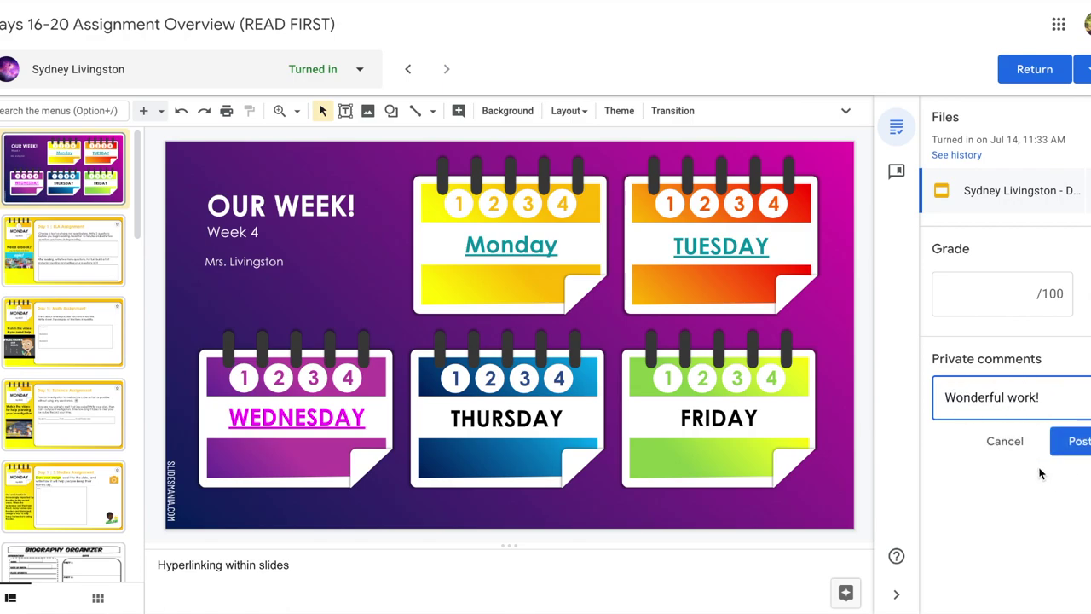
{"action": "left_click", "coordinate": [1075, 441]}
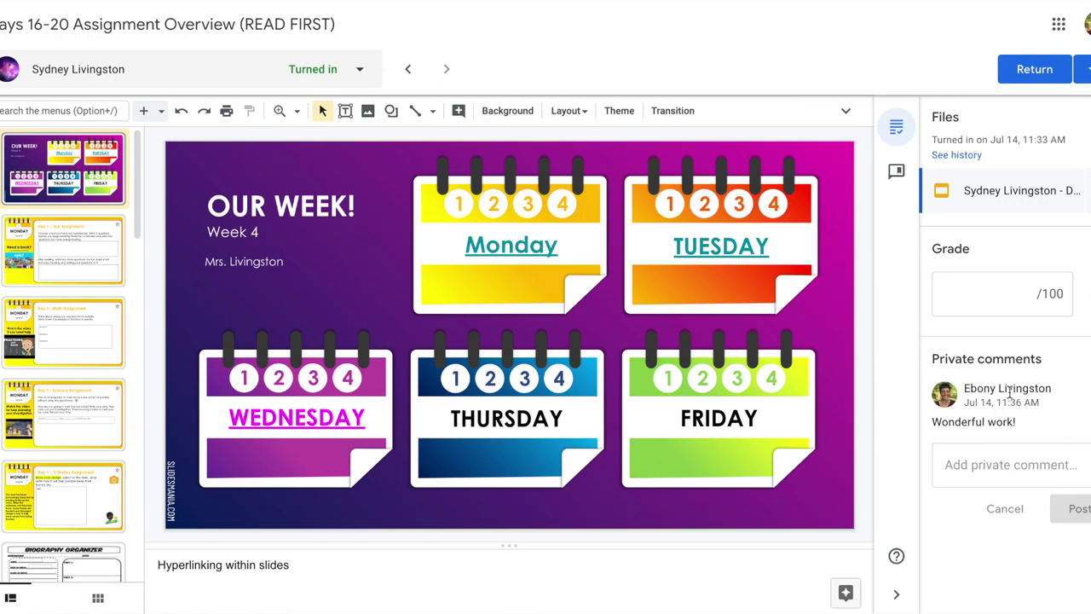
Add the comment "Wonderful work!" to the Day 1 ELA Assignment slide of the student's presentation
{"action": "left_click", "coordinate": [848, 108]}
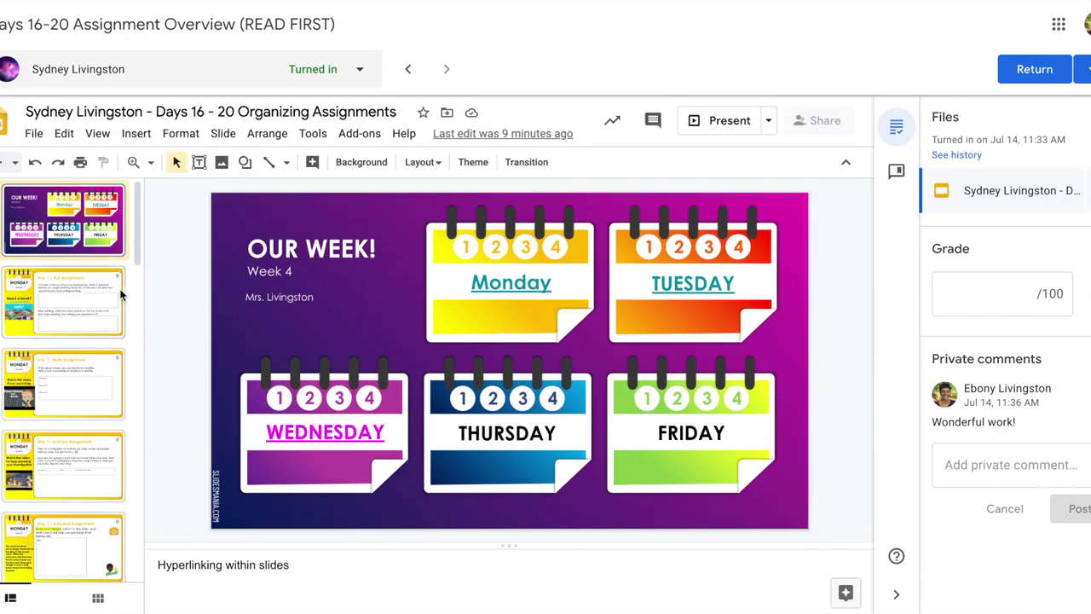
{"action": "left_click", "coordinate": [94, 307]}
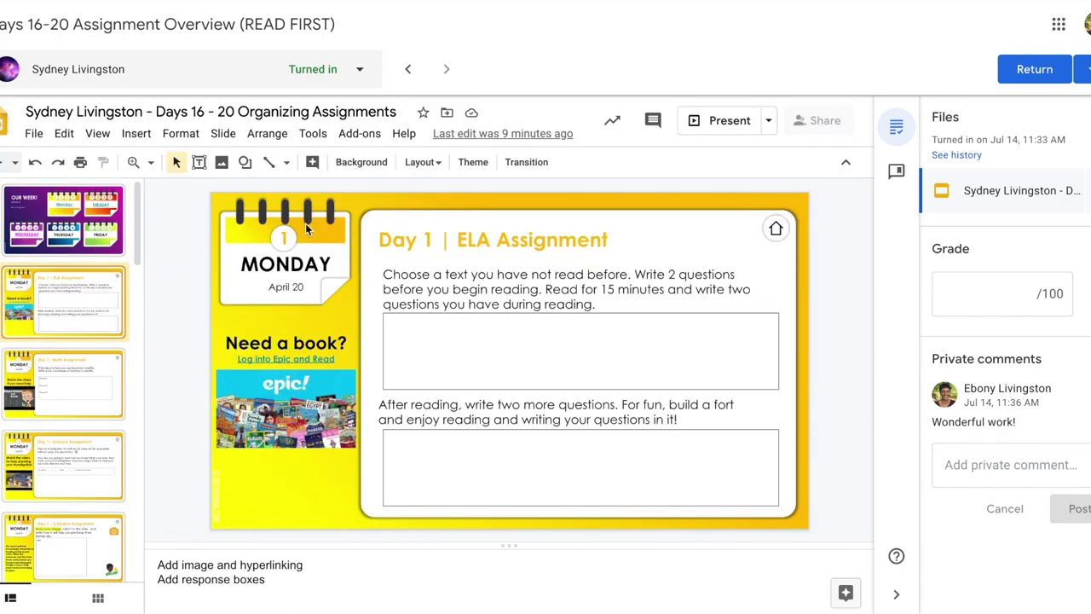
{"action": "left_click", "coordinate": [652, 120]}
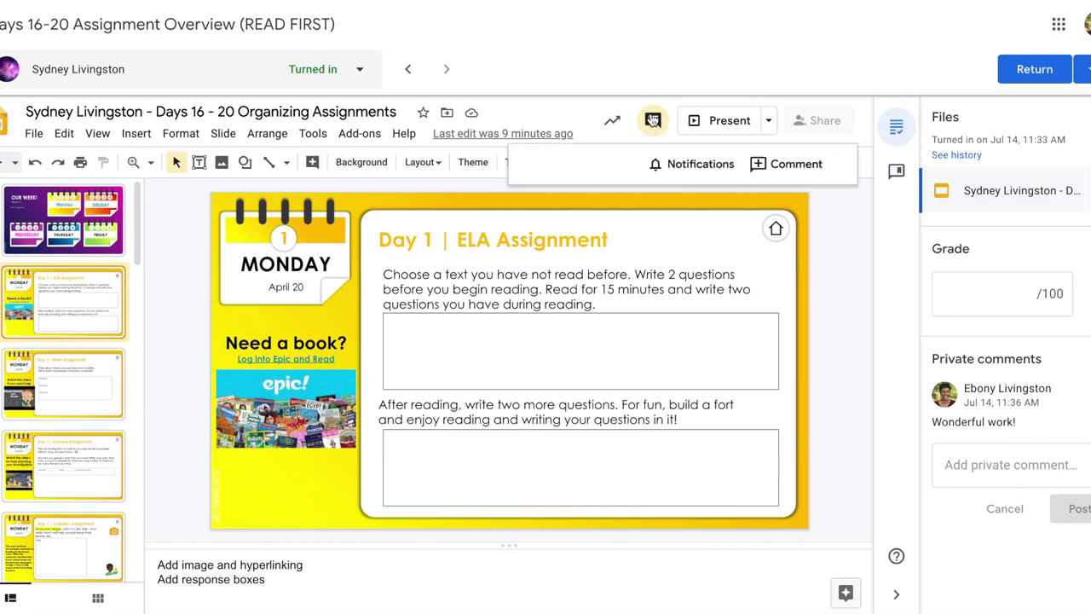
{"action": "left_click", "coordinate": [774, 163]}
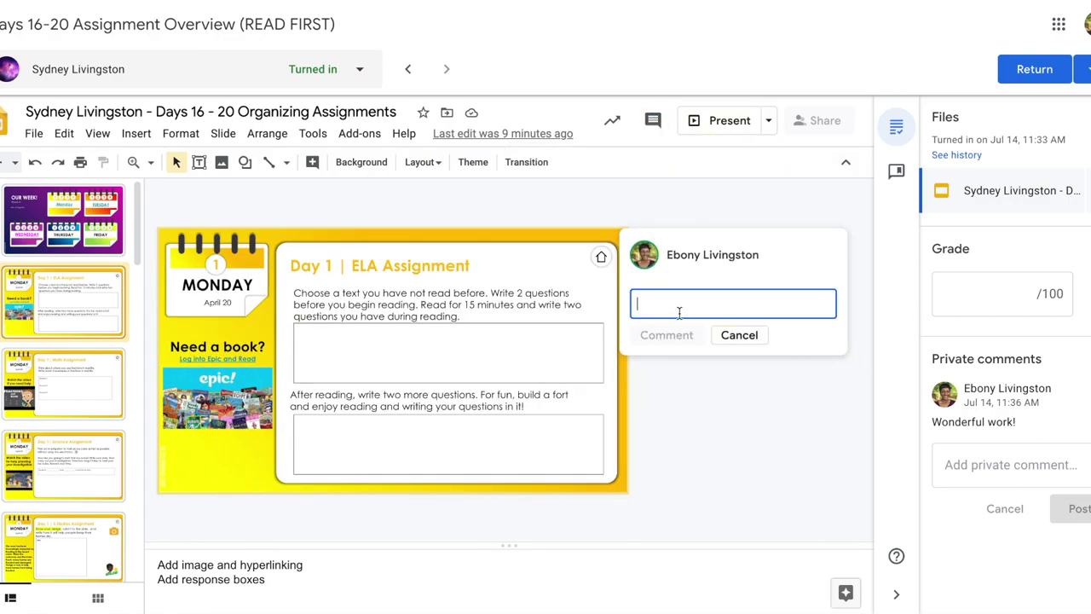
{"action": "type", "text": "Wonderful work!"}
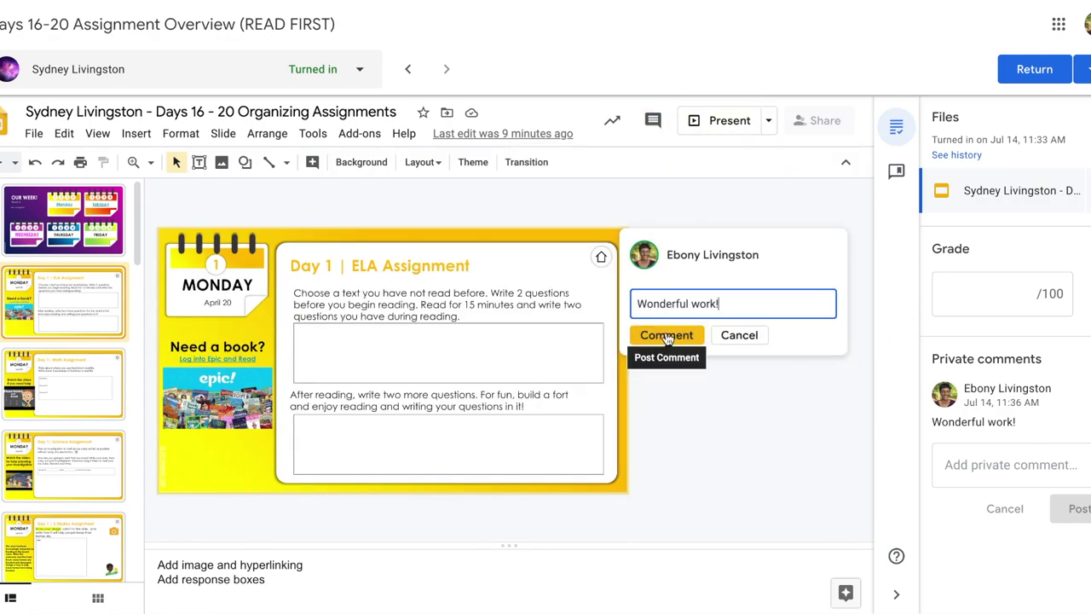
{"action": "left_click", "coordinate": [669, 336]}
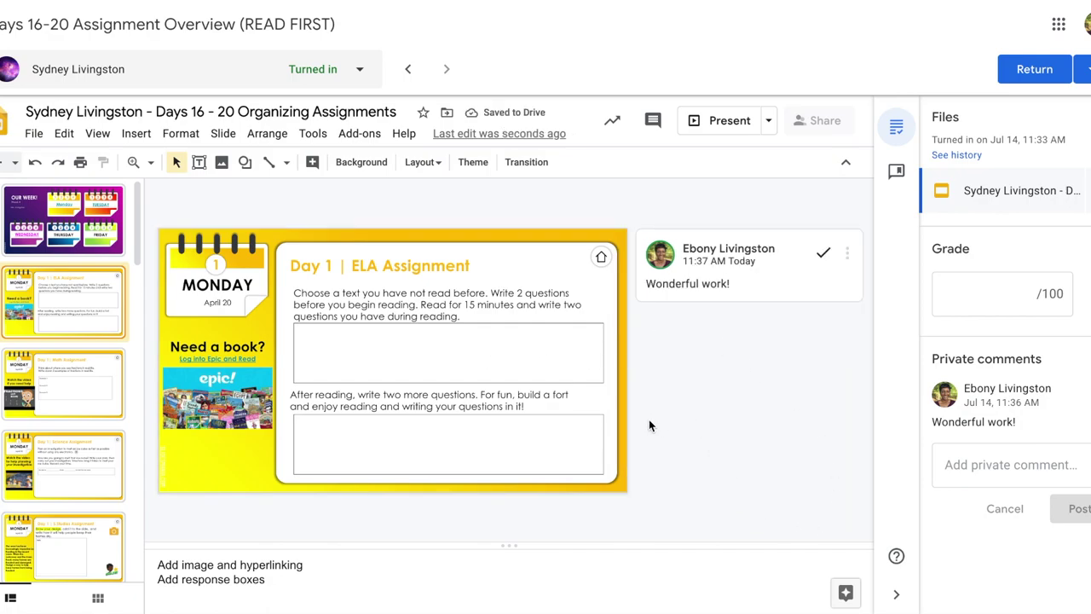
Add "Wonderful work!" to the comment bank as a reusable comment
{"action": "left_click", "coordinate": [895, 171]}
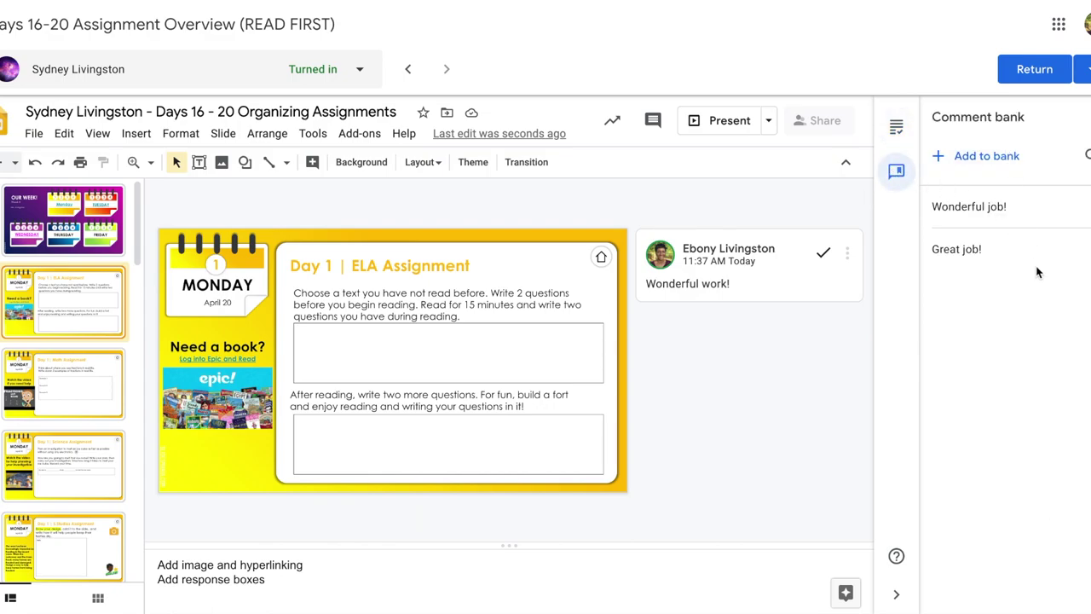
{"action": "left_click", "coordinate": [956, 162]}
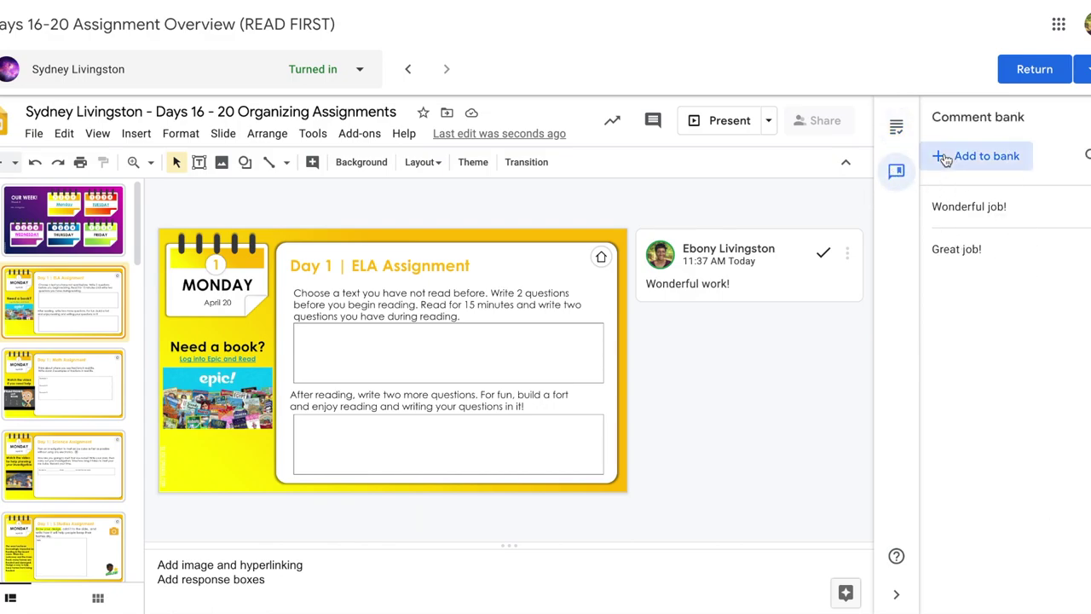
{"action": "type", "text": "Wonderful work!"}
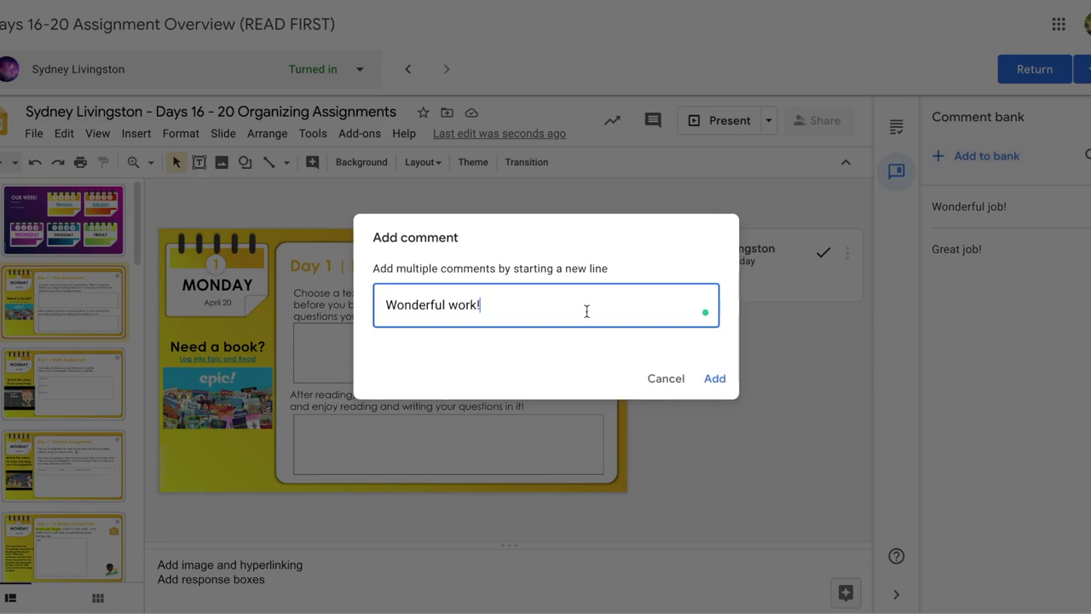
{"action": "left_click", "coordinate": [716, 378]}
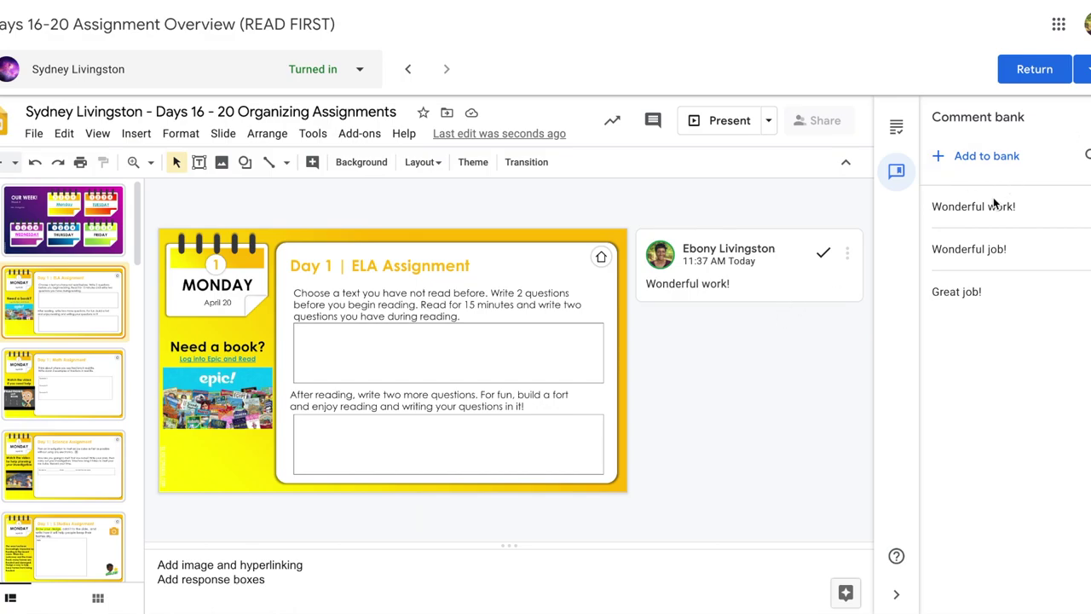
Give the submission a grade of 100 and view the available return options
{"action": "left_click", "coordinate": [894, 126]}
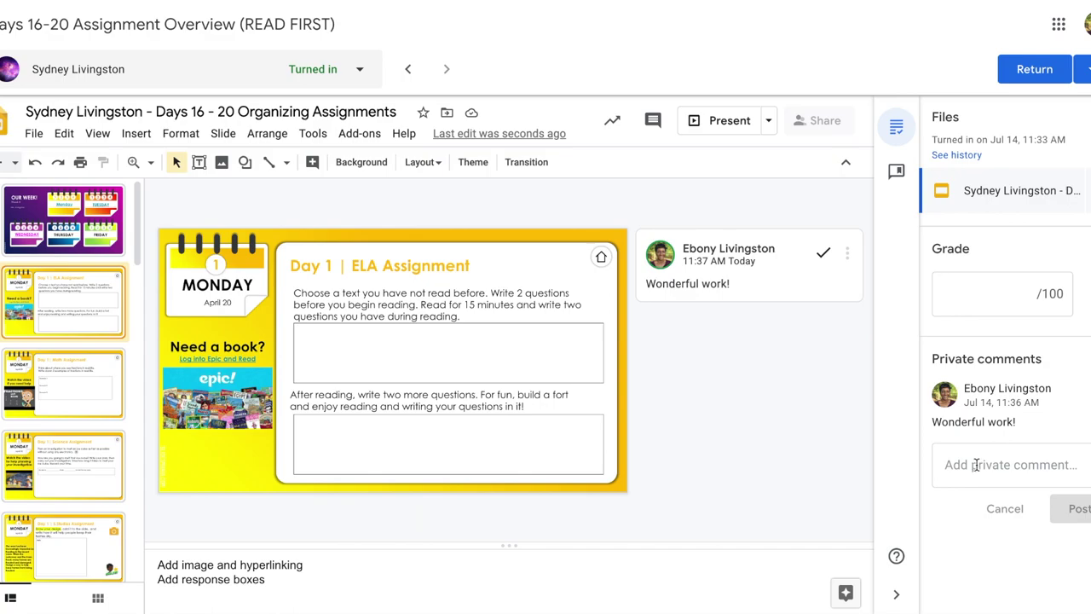
{"action": "left_click", "coordinate": [969, 297]}
{"action": "type", "text": "100"}
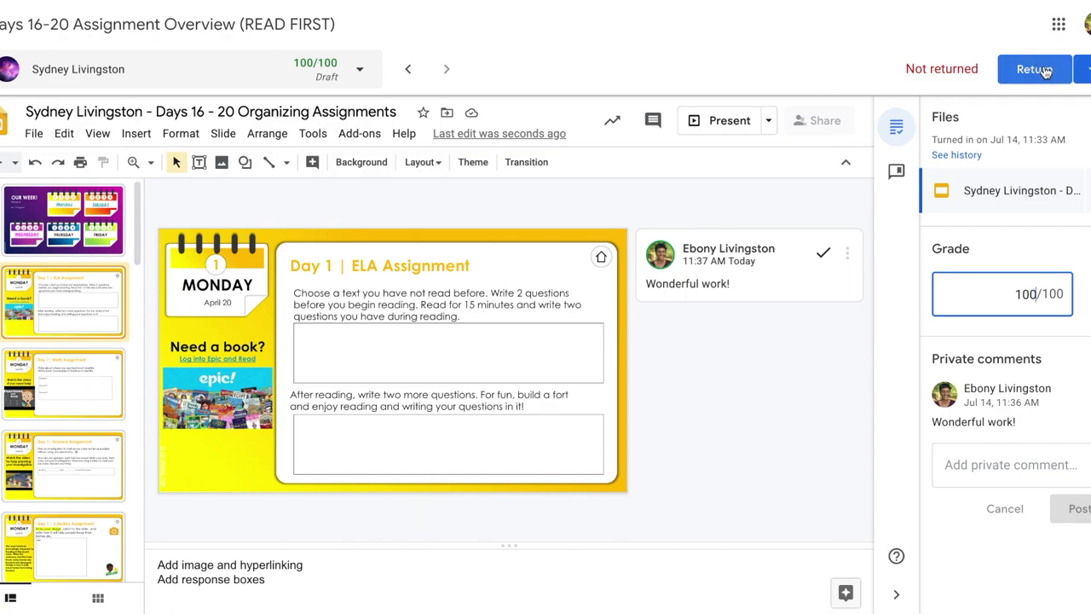
{"action": "left_click", "coordinate": [1040, 70]}
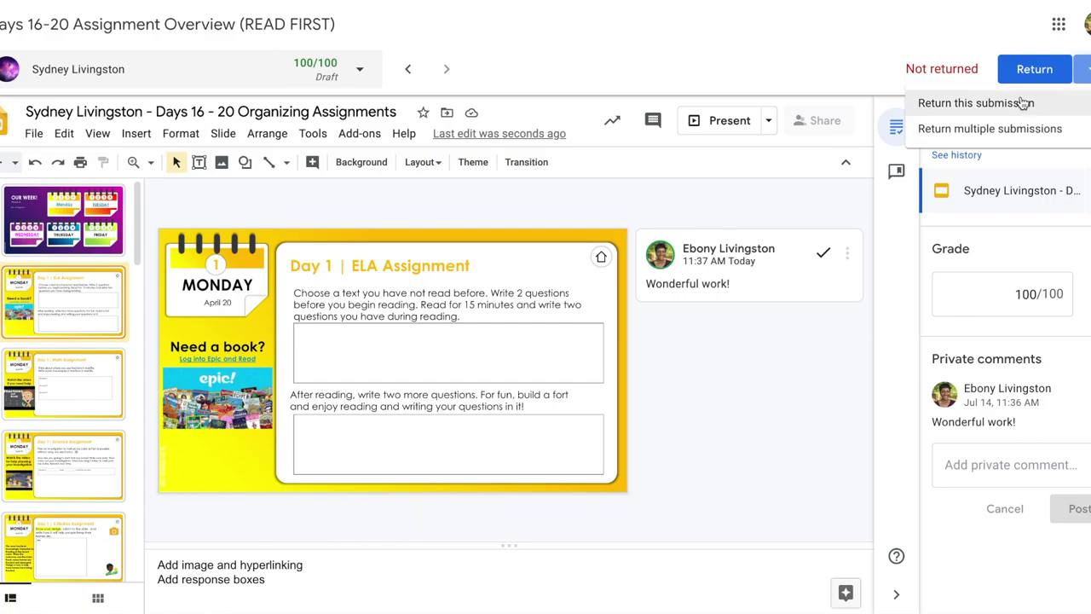
{"action": "left_click", "coordinate": [688, 52]}
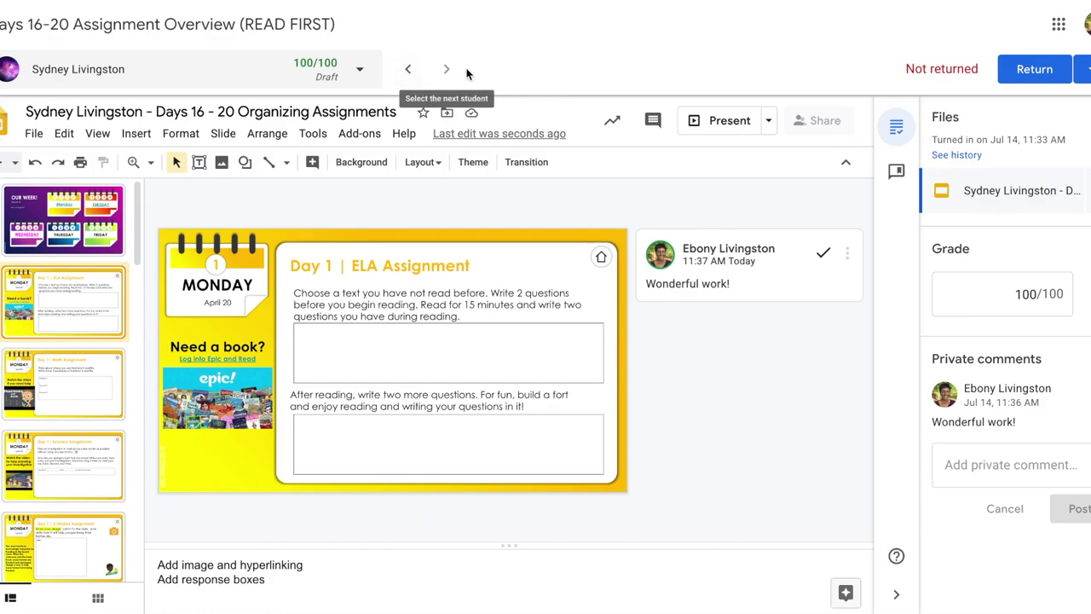
Browse the other students' submissions for this assignment and go back to the one just graded
{"action": "left_click", "coordinate": [406, 68]}
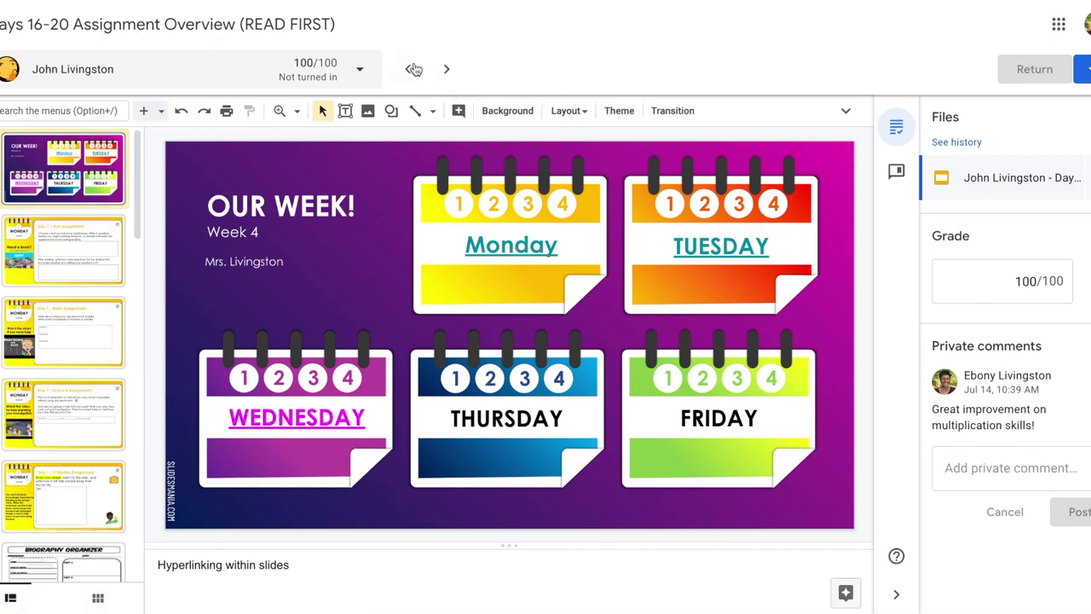
{"action": "left_click", "coordinate": [409, 69]}
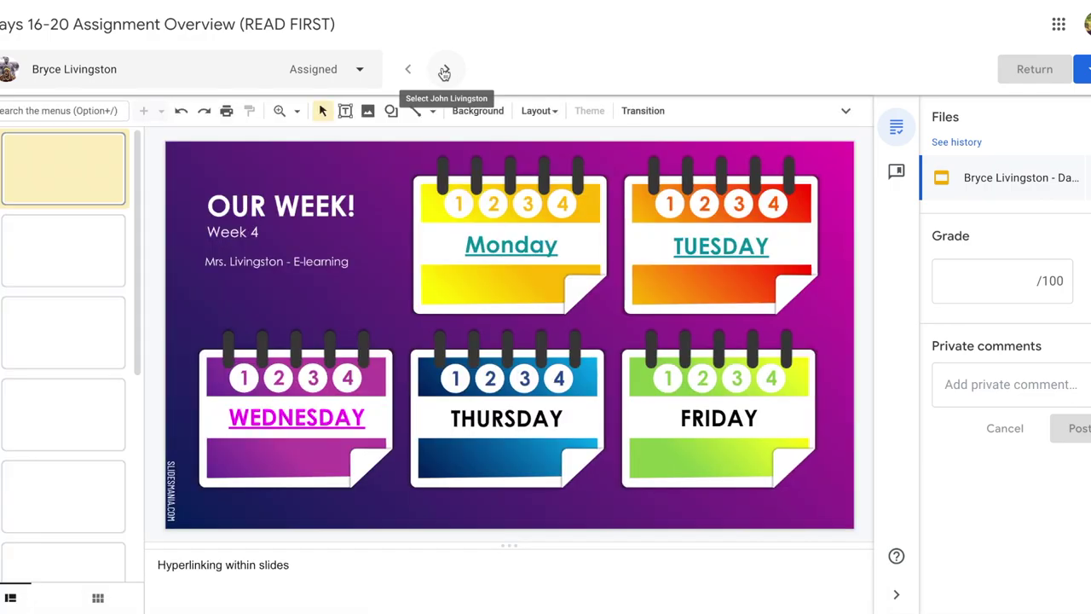
{"action": "left_click", "coordinate": [445, 71]}
{"action": "left_click", "coordinate": [447, 71]}
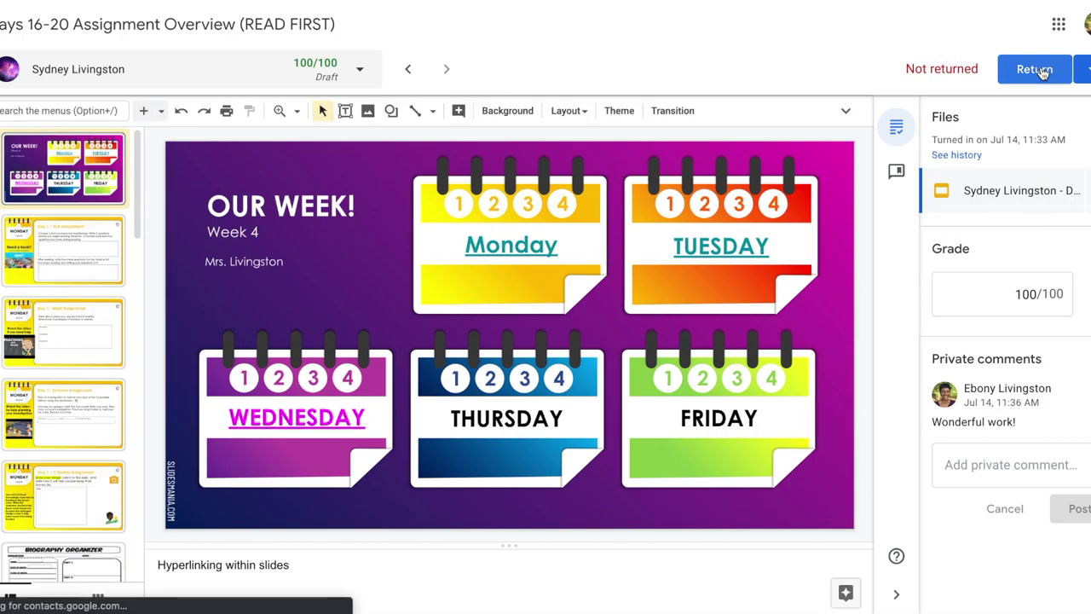
Return the graded submission to its student, and request returning work for all students from the student work list
{"action": "left_click", "coordinate": [1041, 72]}
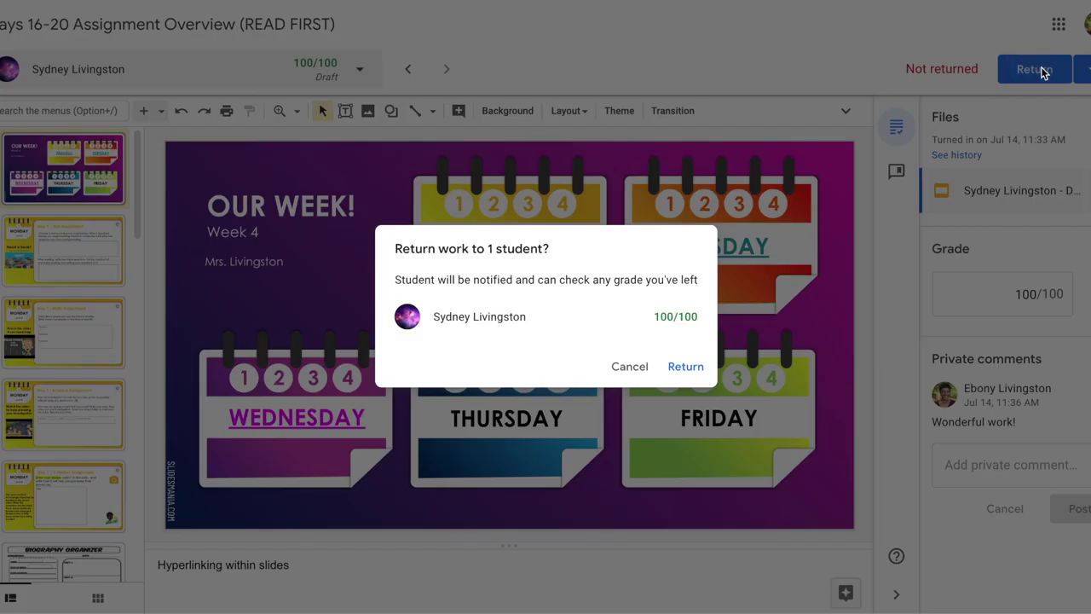
{"action": "left_click", "coordinate": [686, 367]}
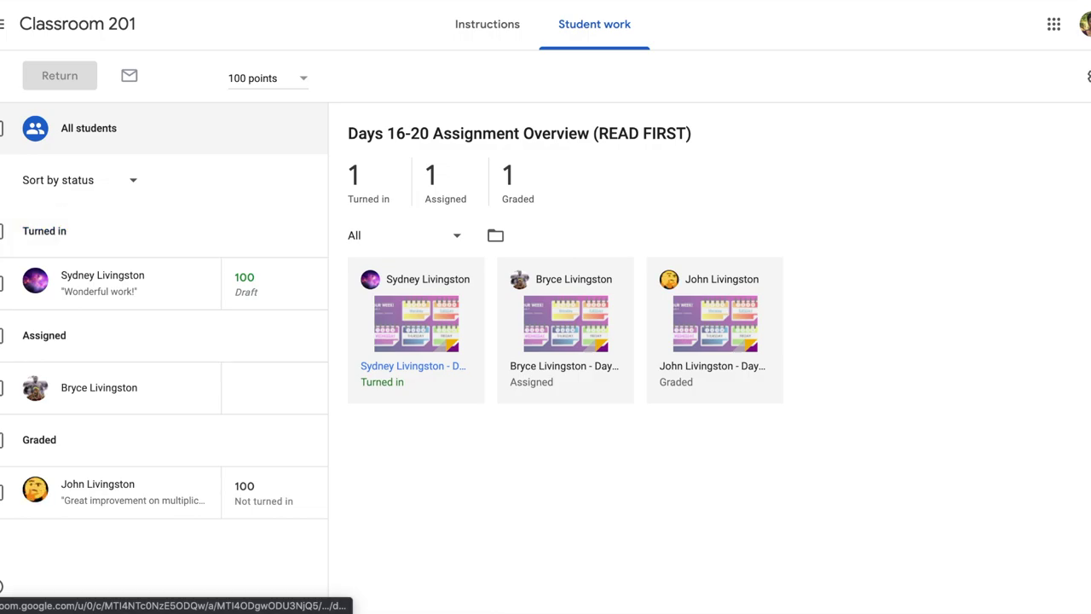
{"action": "left_click", "coordinate": [4, 128]}
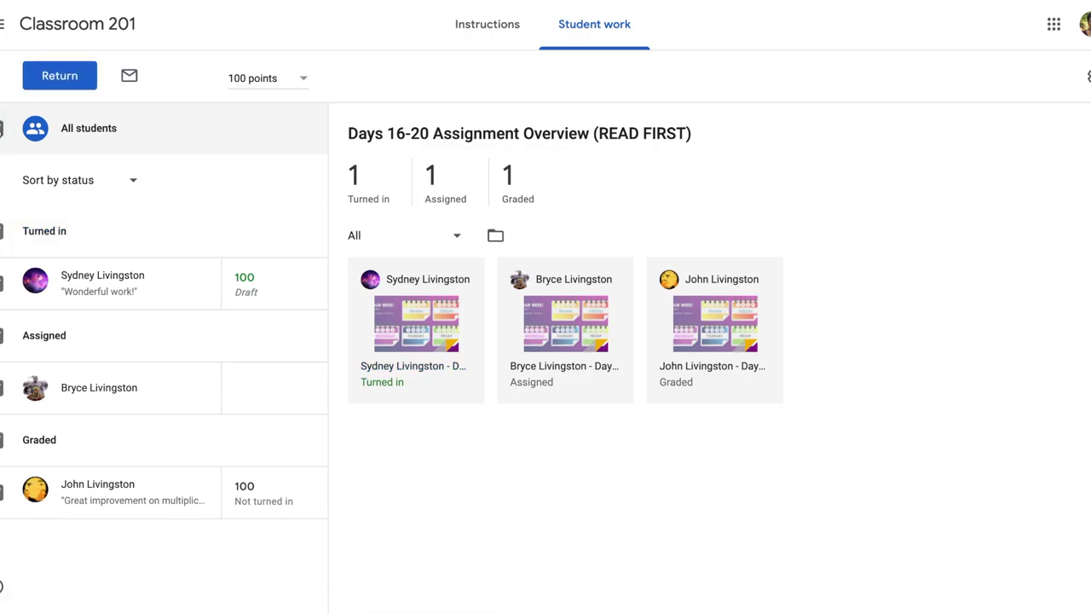
{"action": "left_click", "coordinate": [60, 79]}
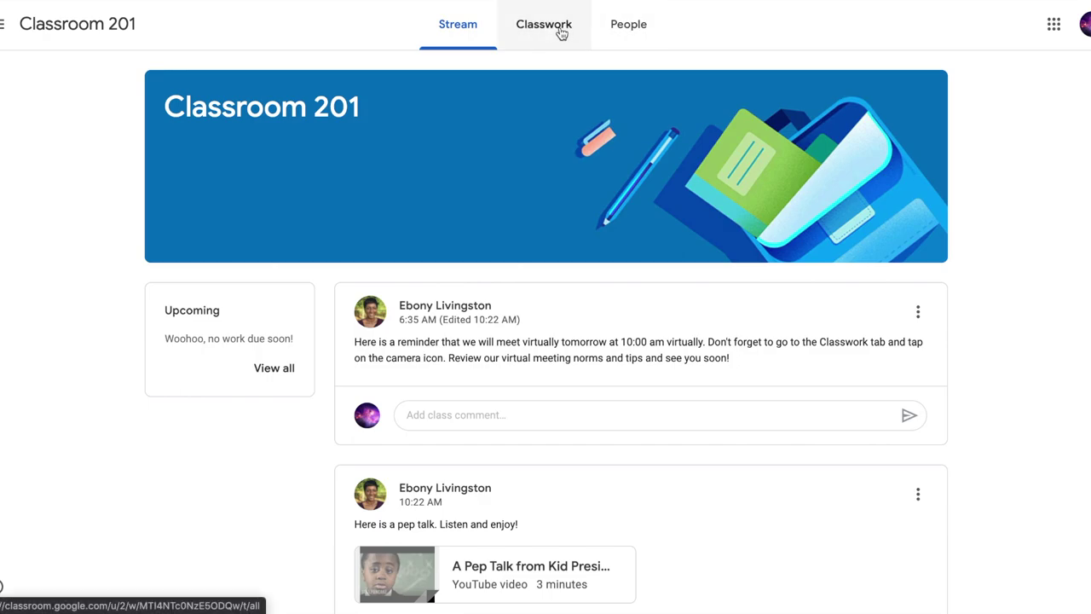
In the student's view of the class, open the classwork and look over the Days 16-20 Assignment Overview entry
{"action": "left_click", "coordinate": [561, 33]}
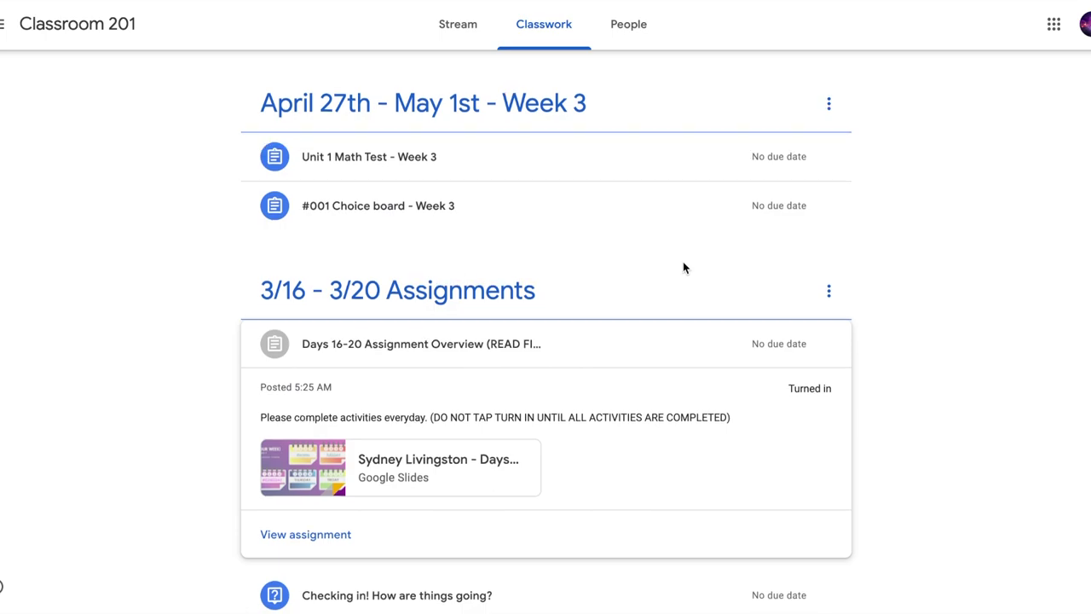
{"action": "scroll", "coordinate": [682, 267], "scroll_direction": "down", "scroll_amount": 1}
{"action": "scroll", "coordinate": [893, 314], "scroll_direction": "up", "scroll_amount": 2}
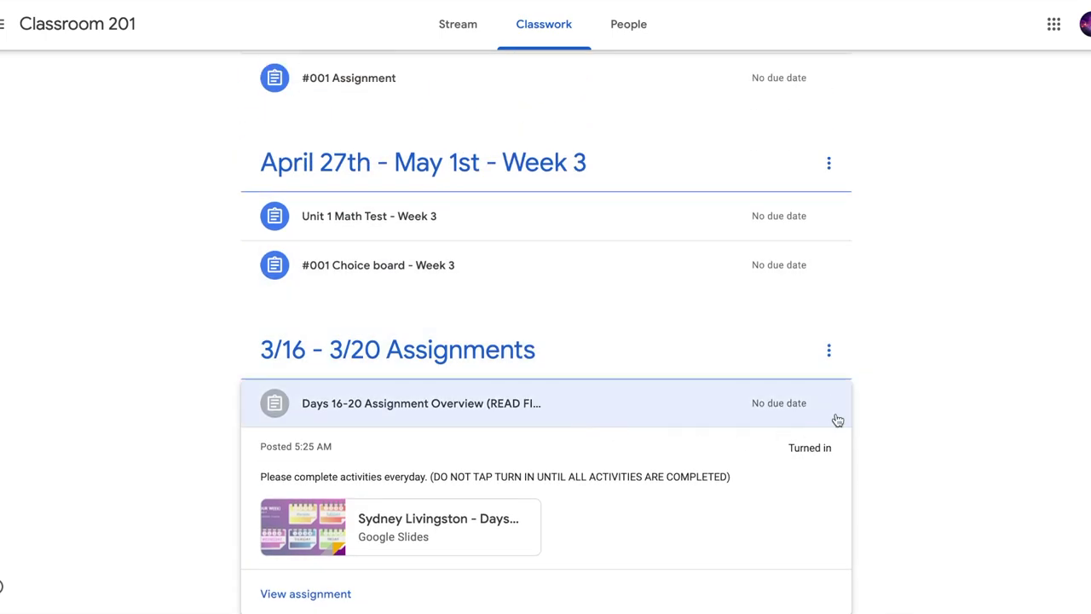
Open the student's own work overview for Classroom 201 and look through the listed assignments and their statuses
{"action": "scroll", "coordinate": [838, 178], "scroll_direction": "up", "scroll_amount": 1}
{"action": "scroll", "coordinate": [840, 180], "scroll_direction": "up", "scroll_amount": 3}
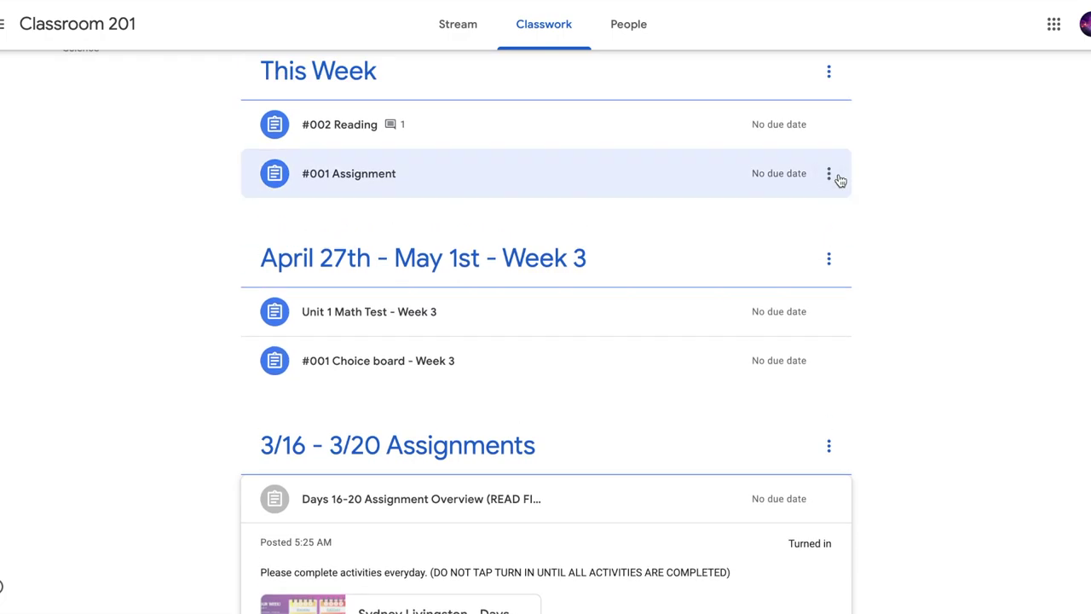
{"action": "scroll", "coordinate": [840, 180], "scroll_direction": "up", "scroll_amount": 2}
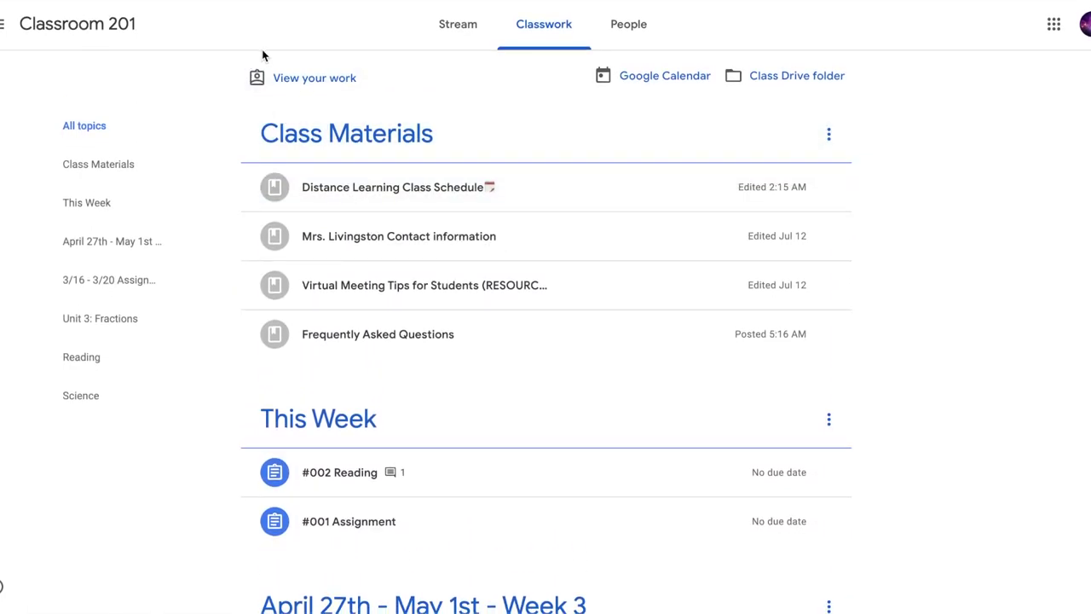
{"action": "left_click", "coordinate": [301, 79]}
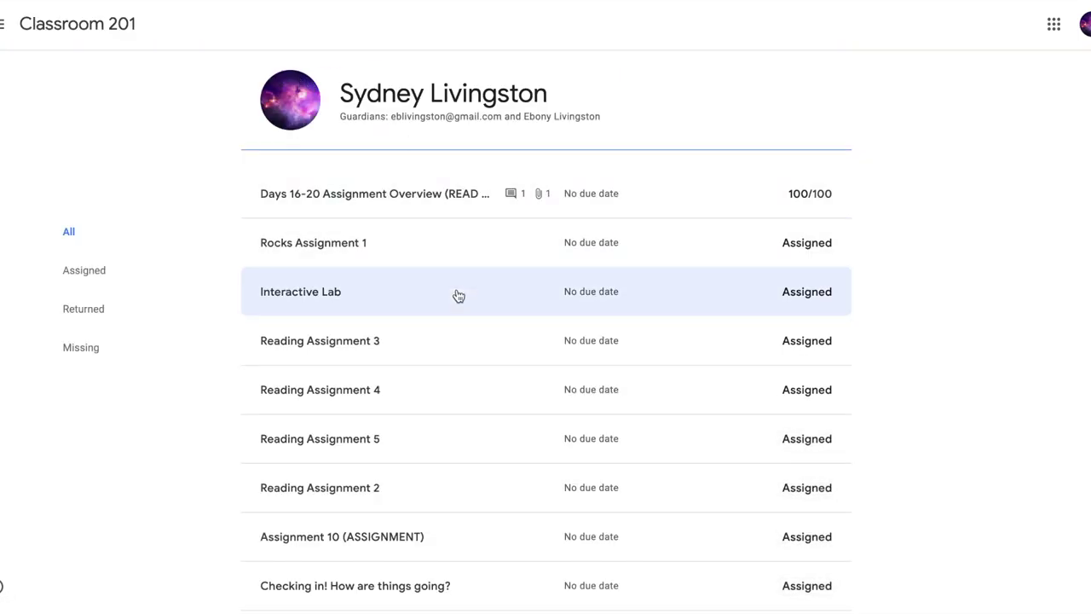
{"action": "scroll", "coordinate": [548, 486], "scroll_direction": "down", "scroll_amount": 4}
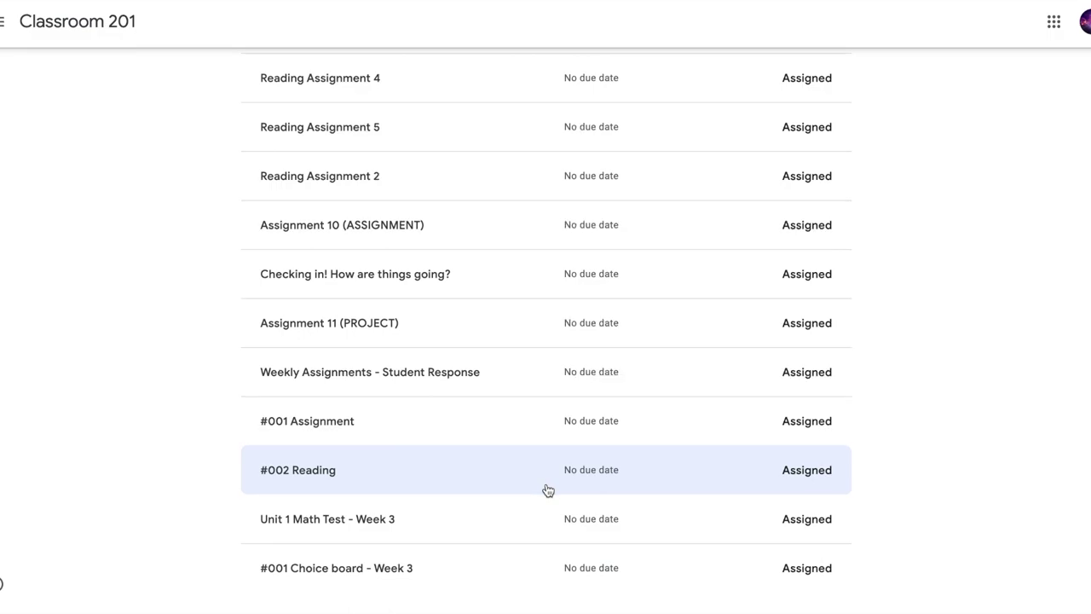
{"action": "scroll", "coordinate": [548, 490], "scroll_direction": "up", "scroll_amount": 5}
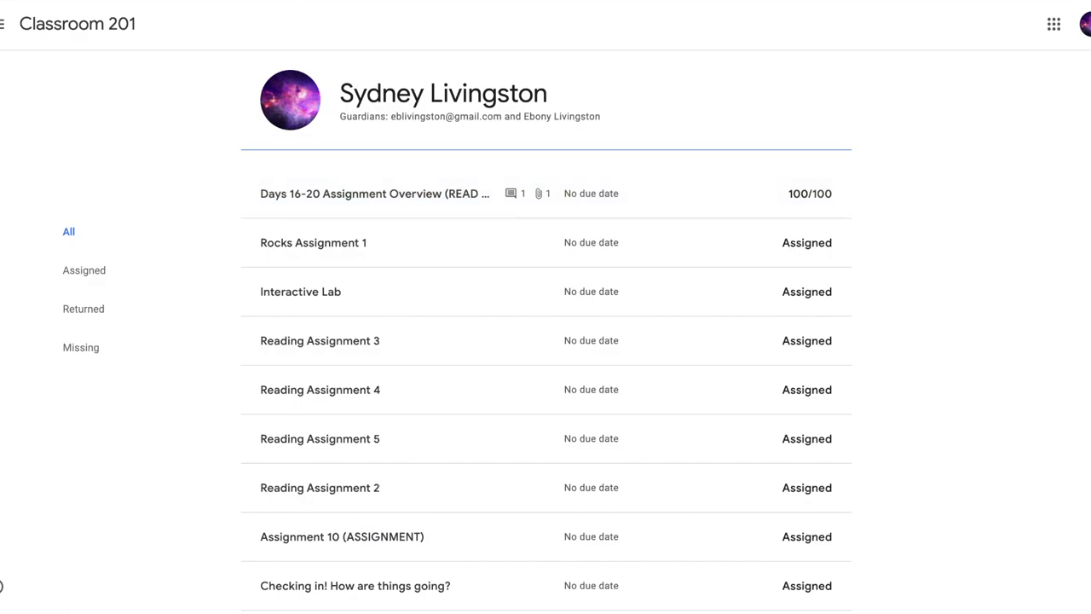
Go back to the teacher's student work view, check the submission still marked Assigned, and open the assignment's instructions
{"action": "key", "text": "alt+Left"}
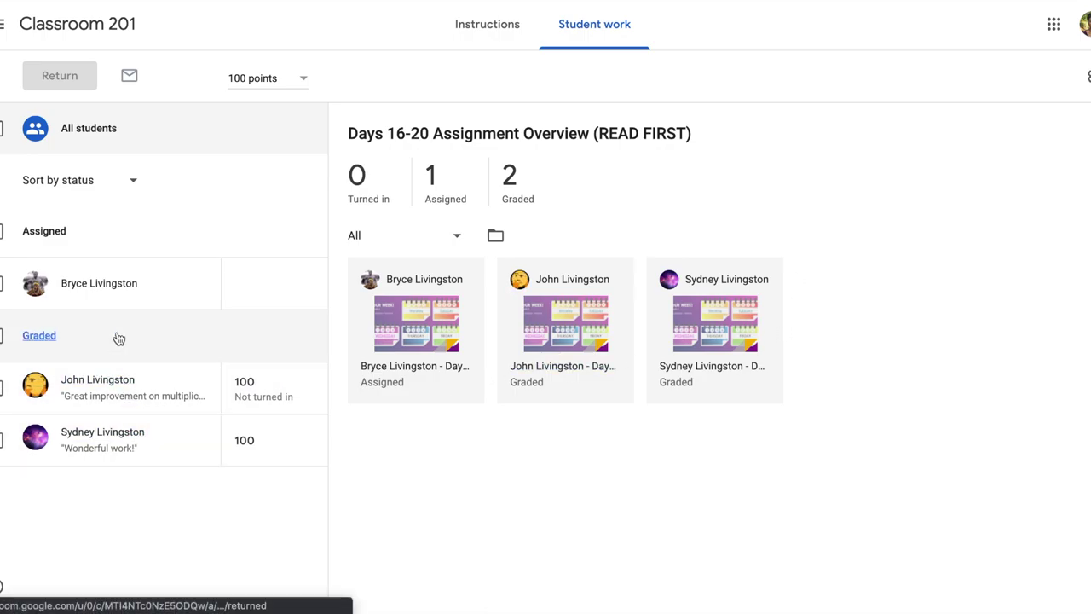
{"action": "left_click", "coordinate": [114, 303]}
{"action": "left_click", "coordinate": [431, 583]}
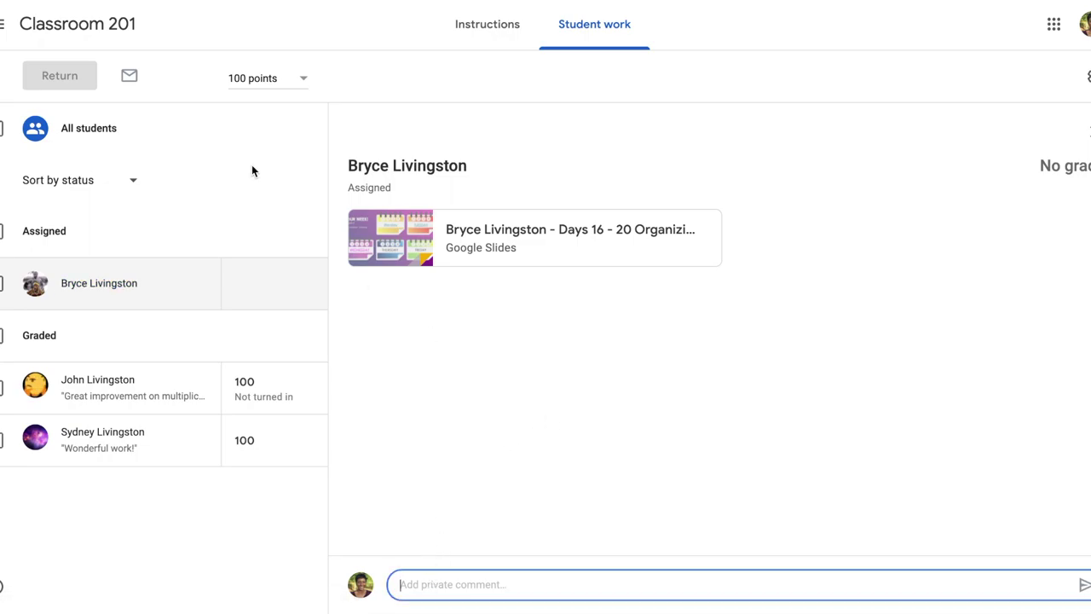
{"action": "left_click", "coordinate": [503, 29]}
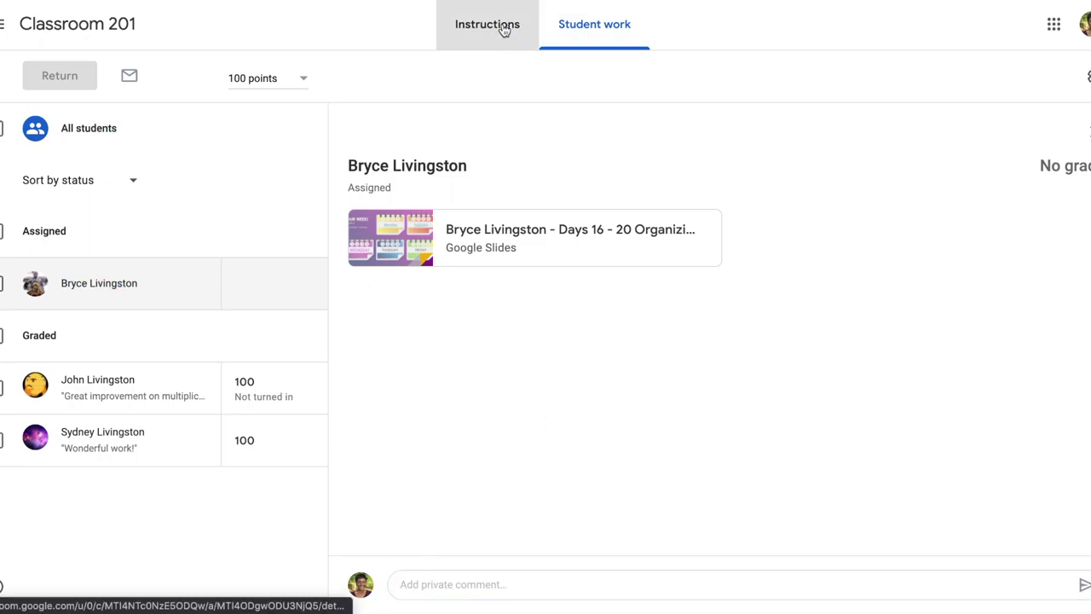
{"action": "left_click", "coordinate": [401, 324]}
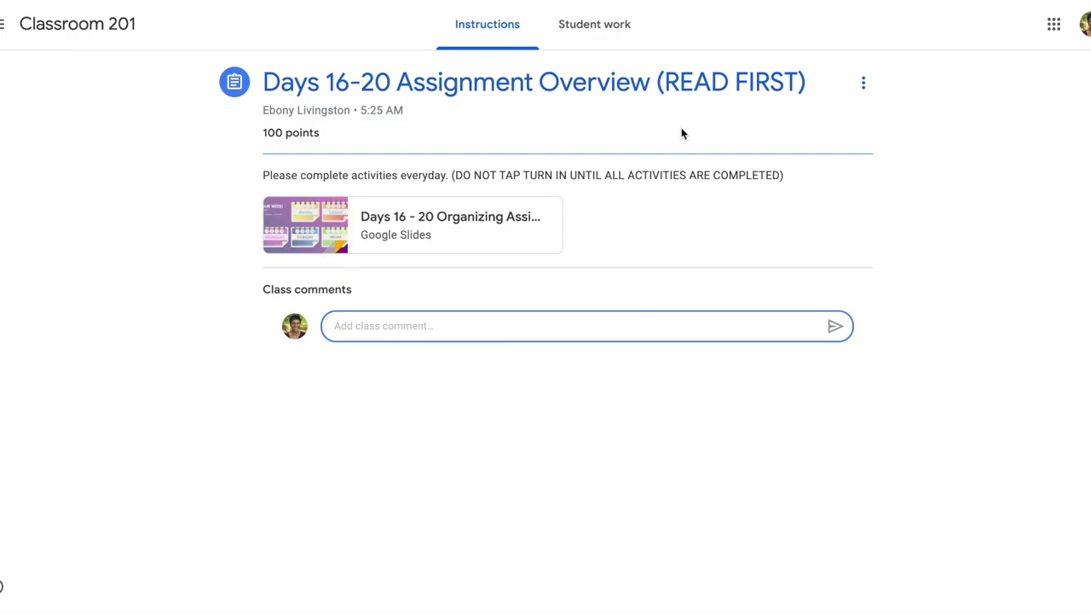
Return to the Classroom 201 stream, open the teaching To-do list and look through the work to review for all classes
{"action": "left_click", "coordinate": [88, 26]}
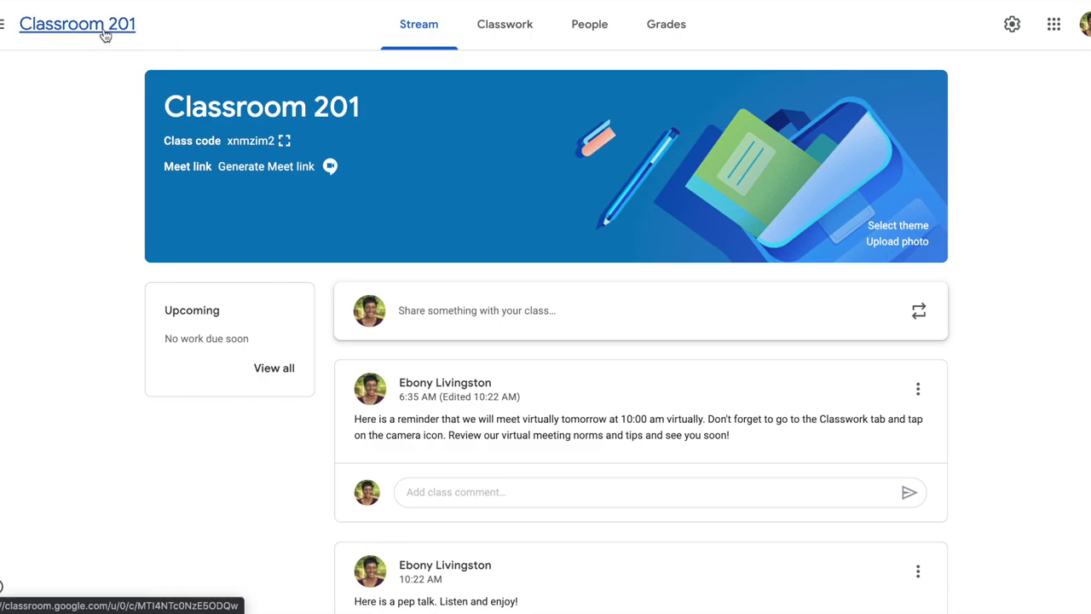
{"action": "left_click", "coordinate": [3, 24]}
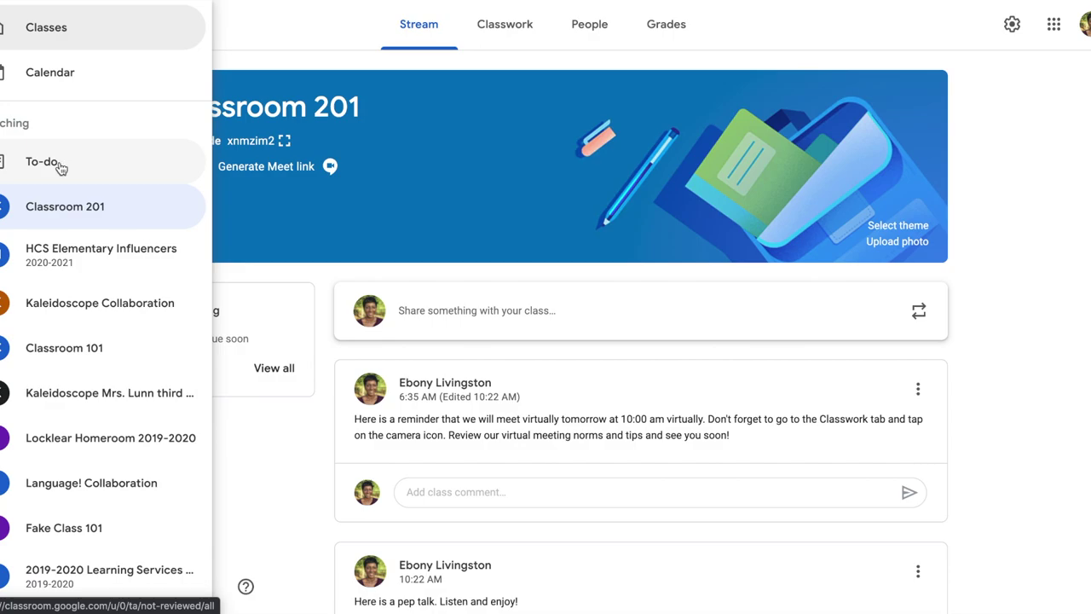
{"action": "left_click", "coordinate": [60, 167]}
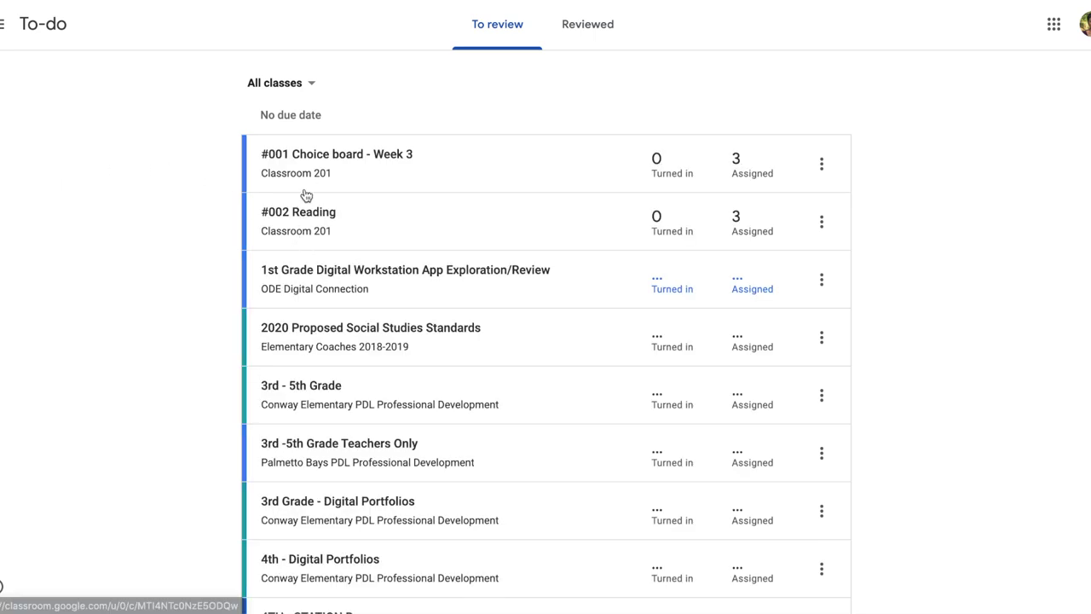
{"action": "scroll", "coordinate": [394, 468], "scroll_direction": "down", "scroll_amount": 10}
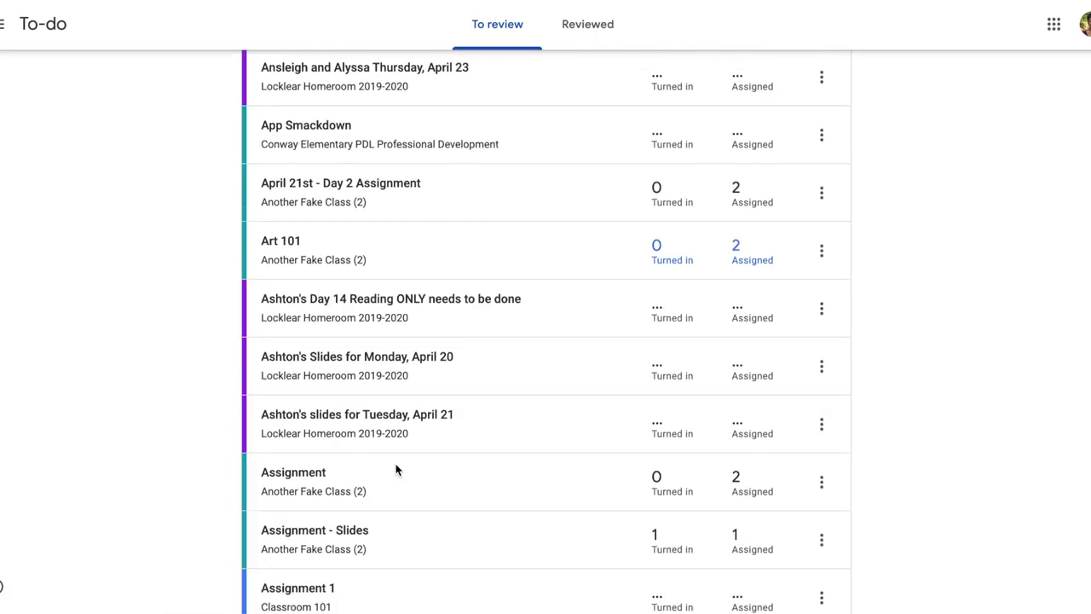
{"action": "scroll", "coordinate": [394, 468], "scroll_direction": "up", "scroll_amount": 10}
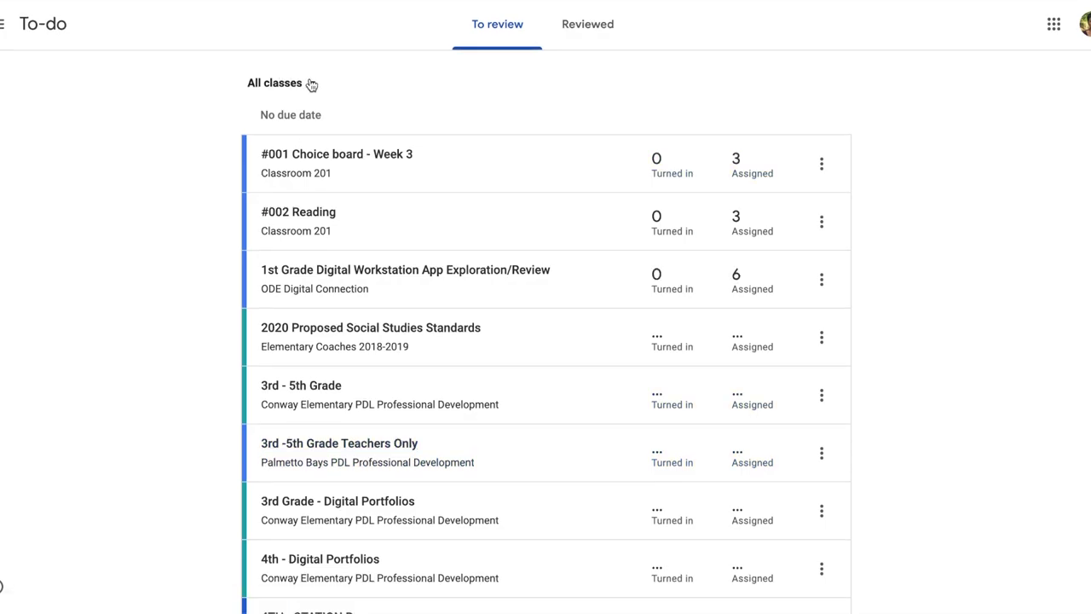
Filter the work to review to Classroom 201 and look through its assignments
{"action": "left_click", "coordinate": [310, 82]}
{"action": "left_click", "coordinate": [307, 57]}
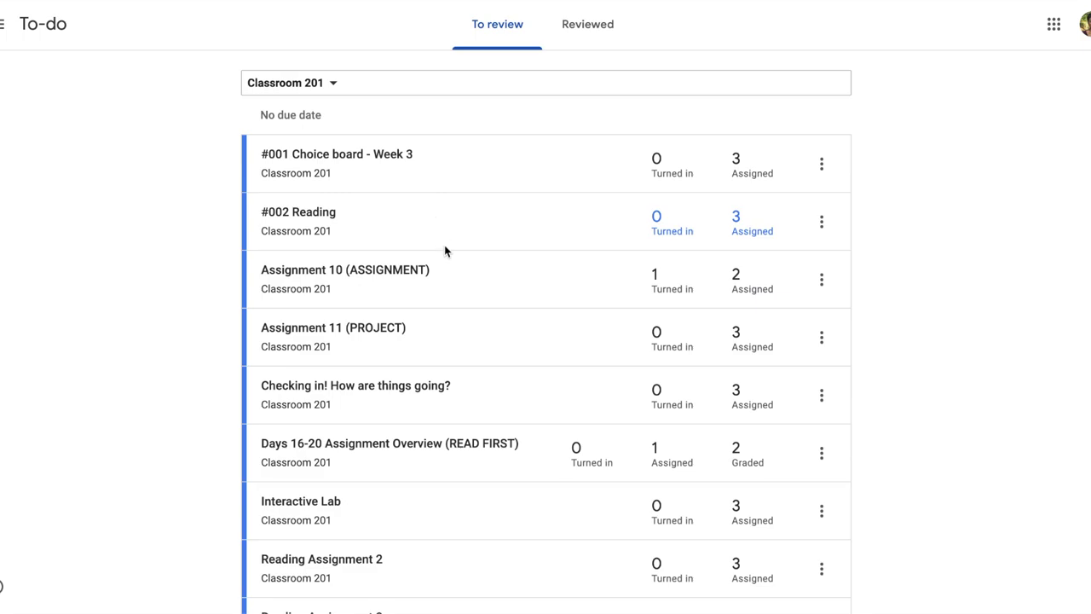
{"action": "scroll", "coordinate": [444, 245], "scroll_direction": "down", "scroll_amount": 5}
{"action": "scroll", "coordinate": [444, 244], "scroll_direction": "up", "scroll_amount": 5}
{"action": "scroll", "coordinate": [555, 227], "scroll_direction": "down", "scroll_amount": 5}
{"action": "scroll", "coordinate": [555, 226], "scroll_direction": "up", "scroll_amount": 5}
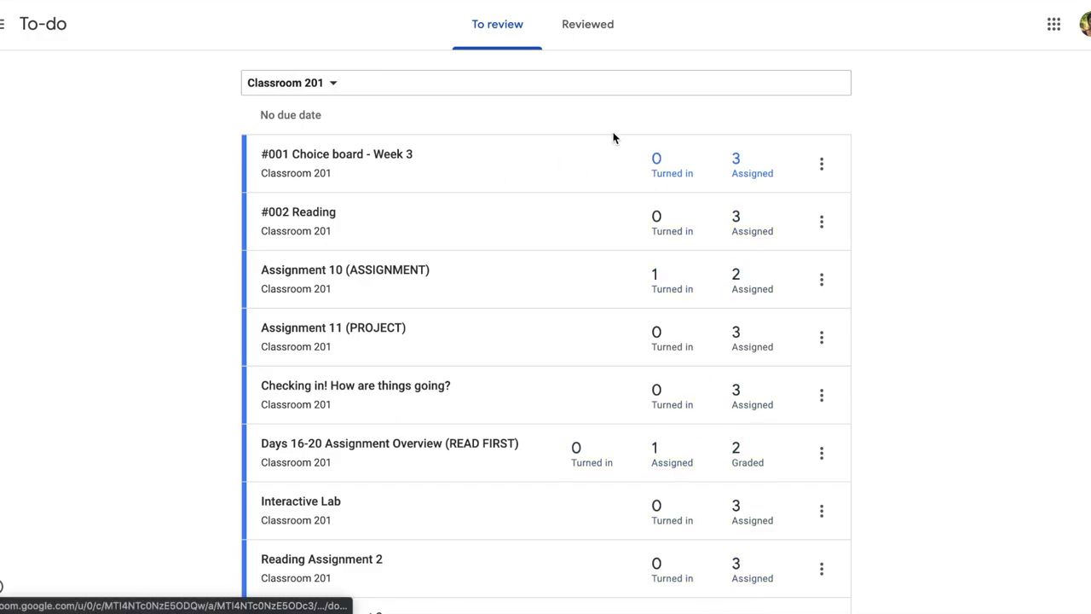
Check the reviewed work view, return to the work to review, and mark #001 Choice board - Week 3 as reviewed
{"action": "left_click", "coordinate": [588, 32]}
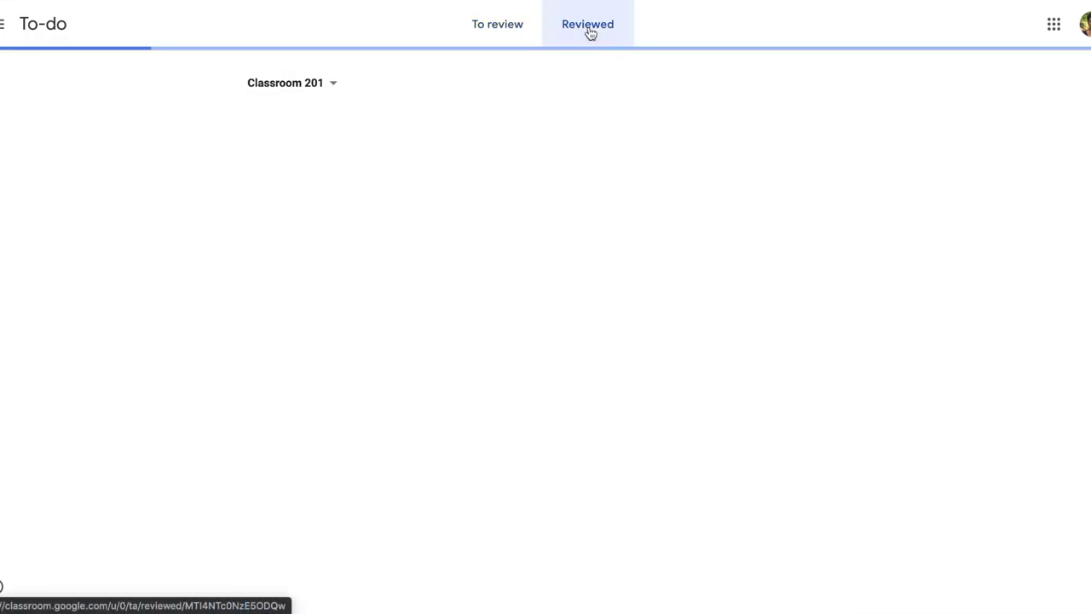
{"action": "left_click", "coordinate": [497, 29]}
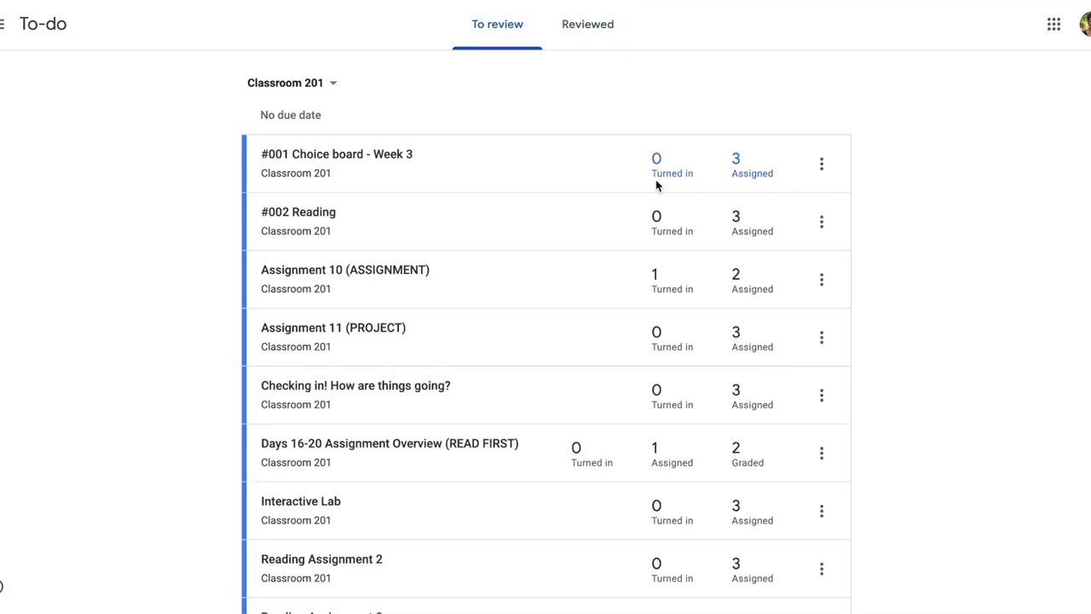
{"action": "left_click", "coordinate": [817, 179]}
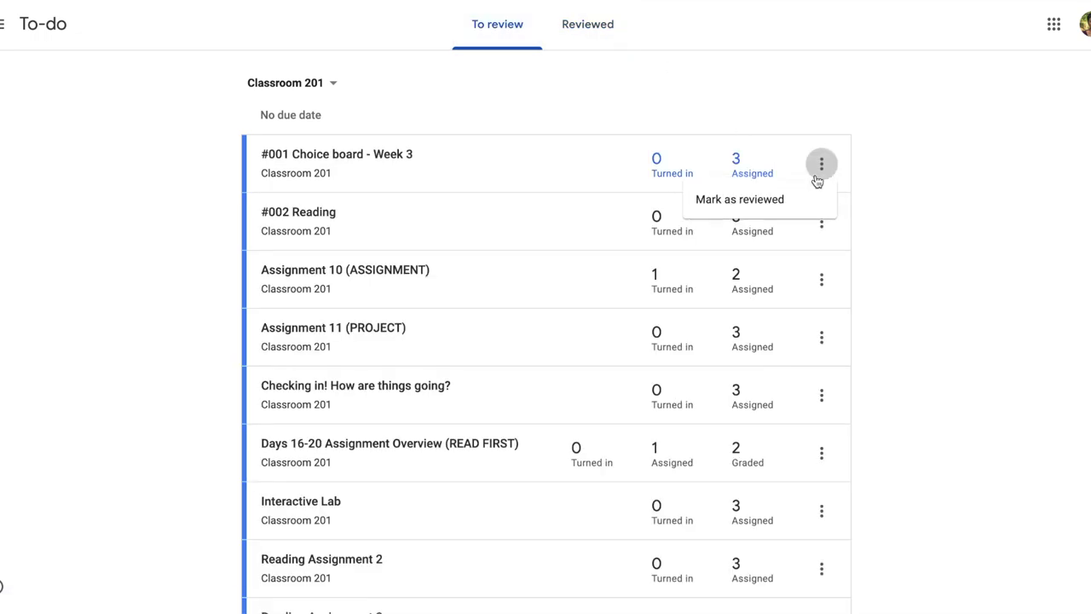
{"action": "left_click", "coordinate": [755, 200]}
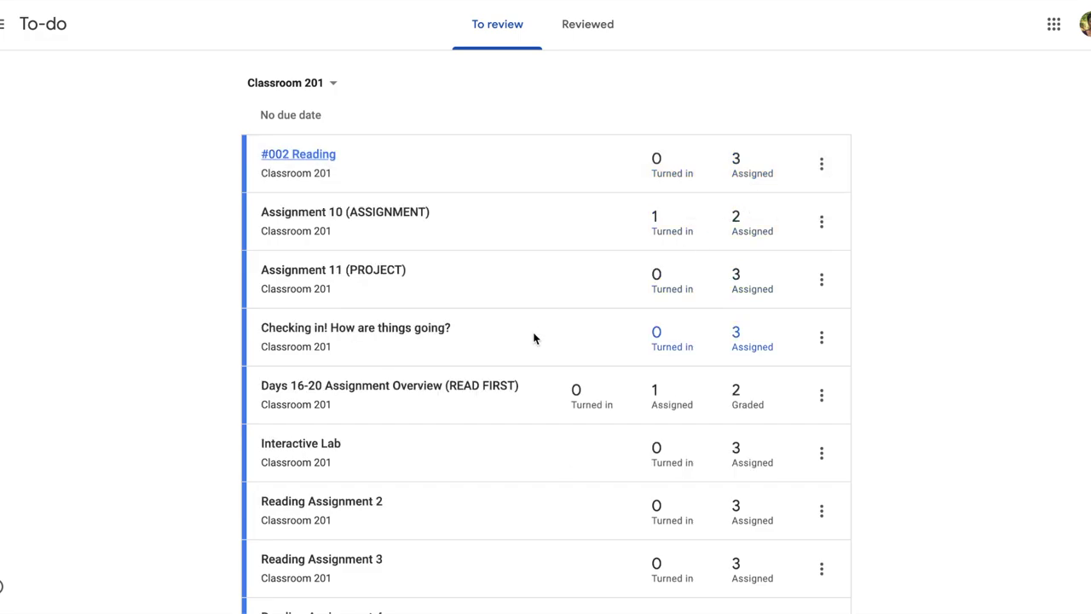